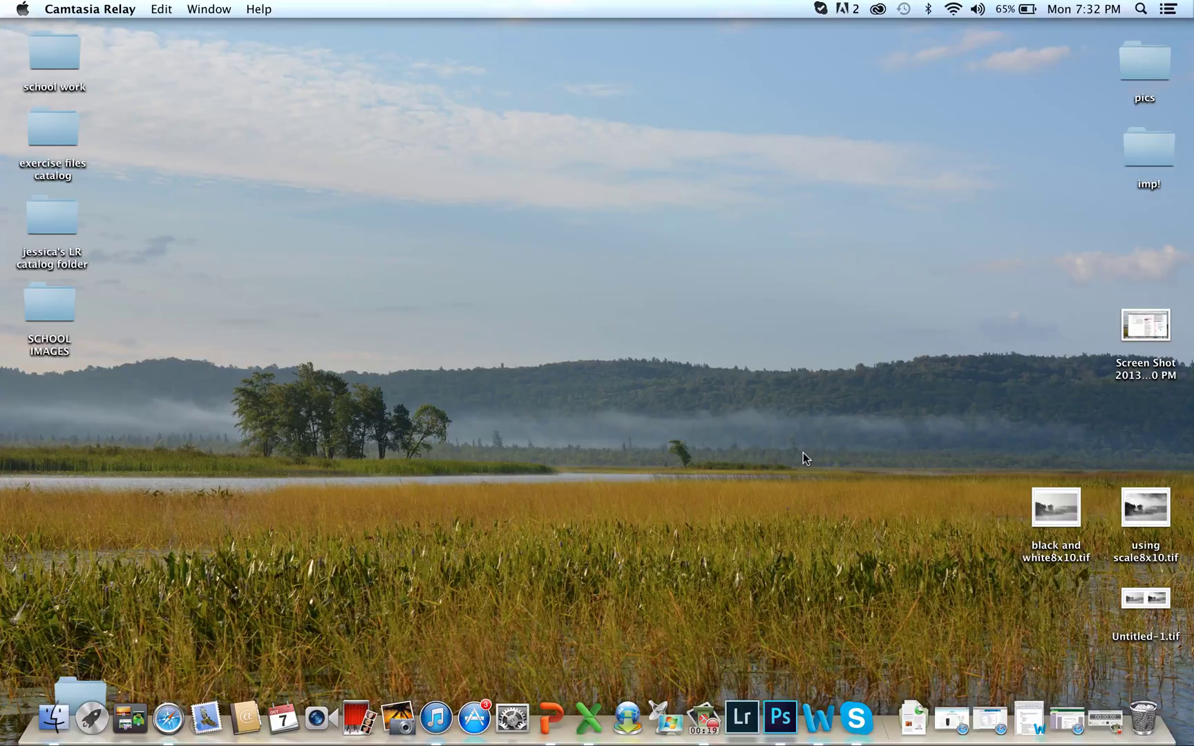
# - Create a new folder on the desktop, name it RAW and place it just above the screenshot file
pyautogui.click(243, 165)
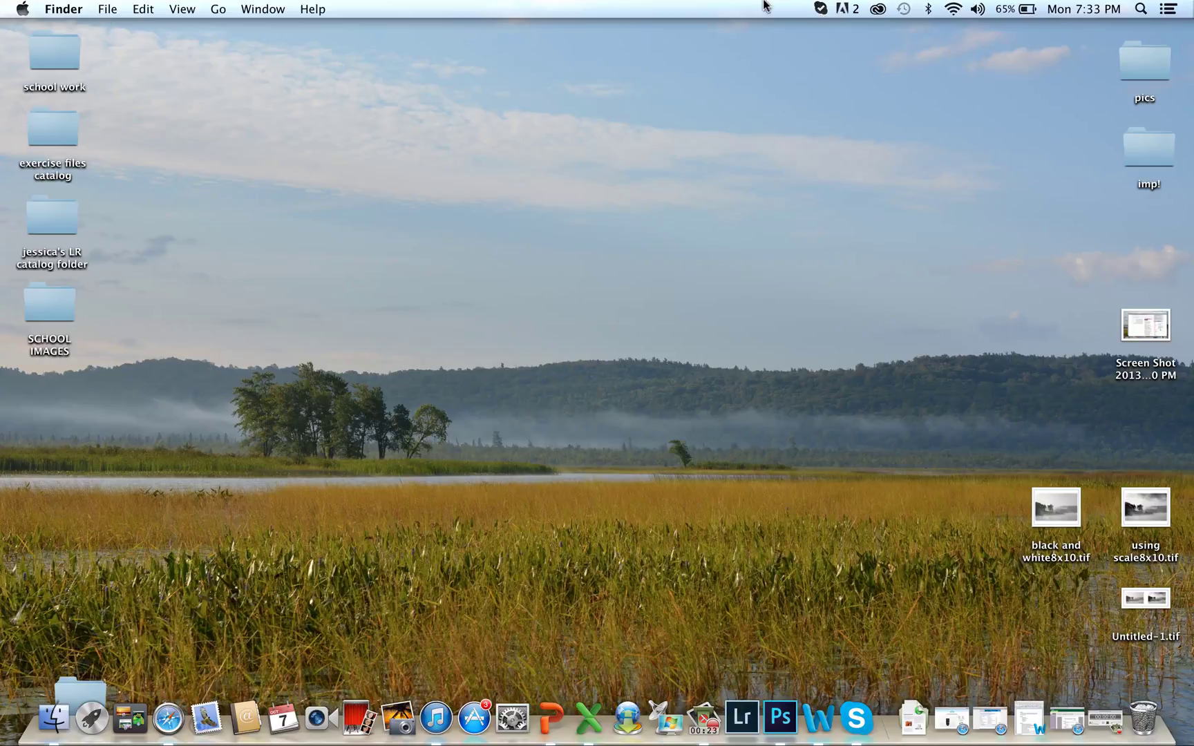
pyautogui.click(112, 9)
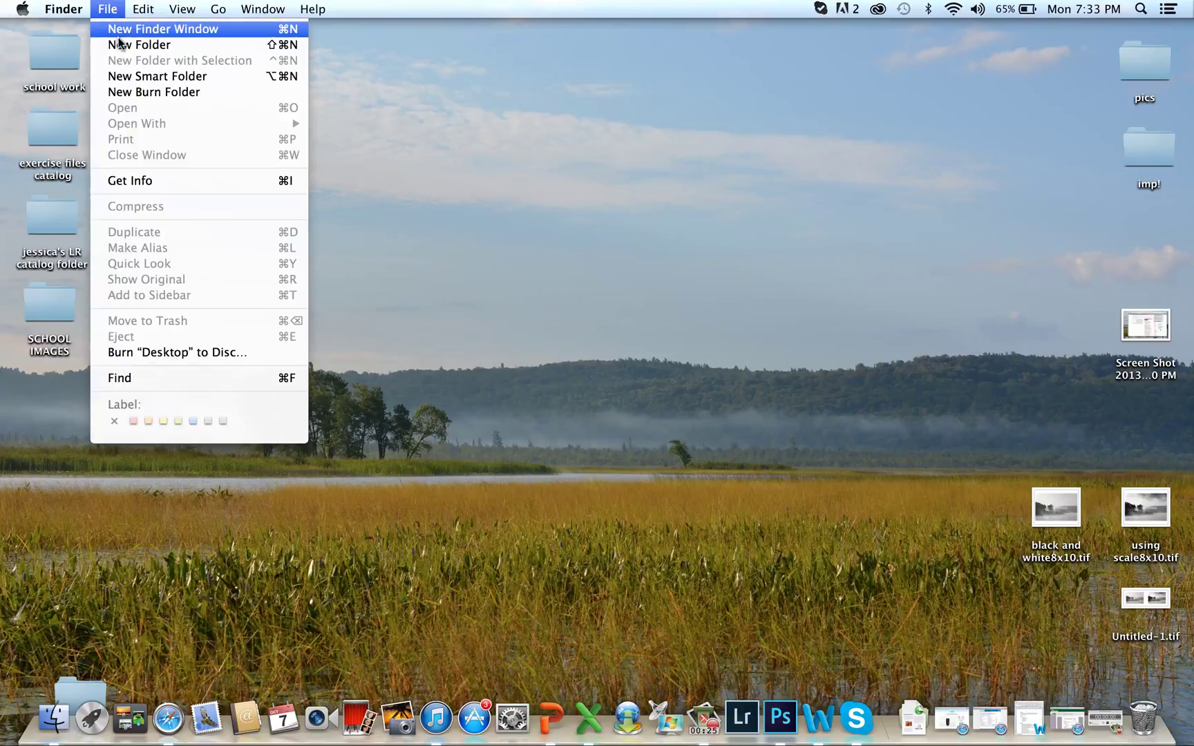
pyautogui.click(130, 46)
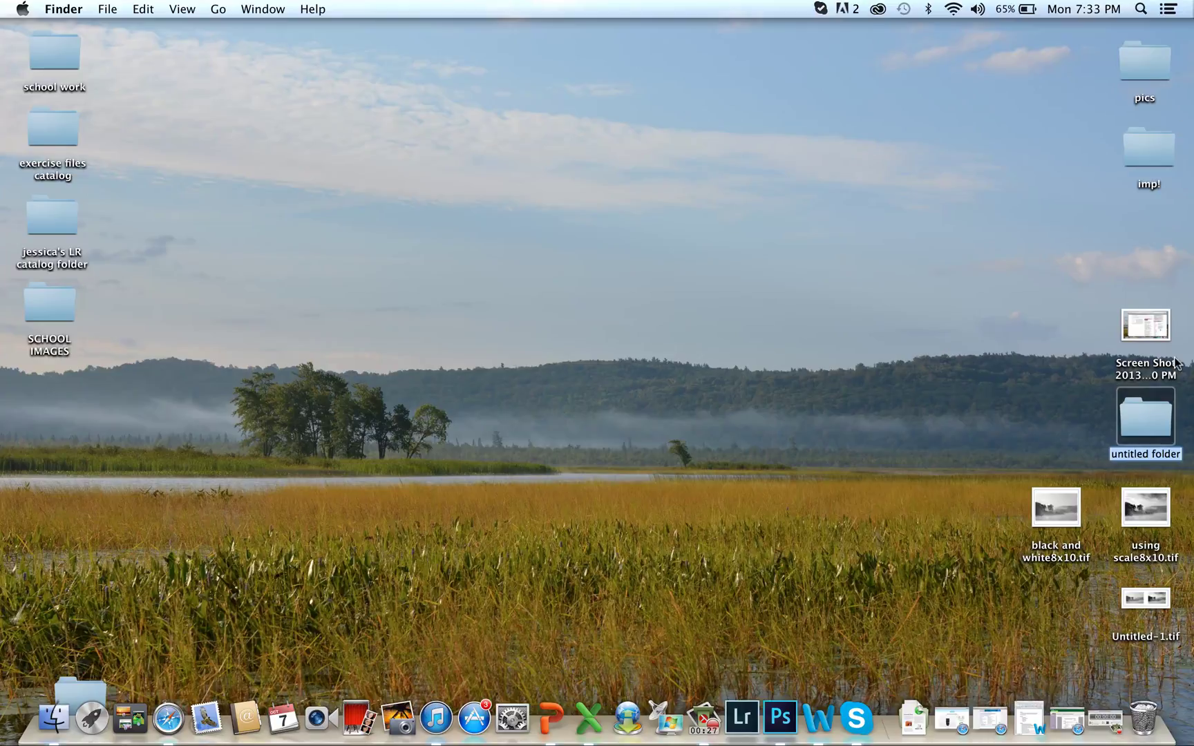
pyautogui.moveTo(1148, 415); pyautogui.dragTo(611, 355)
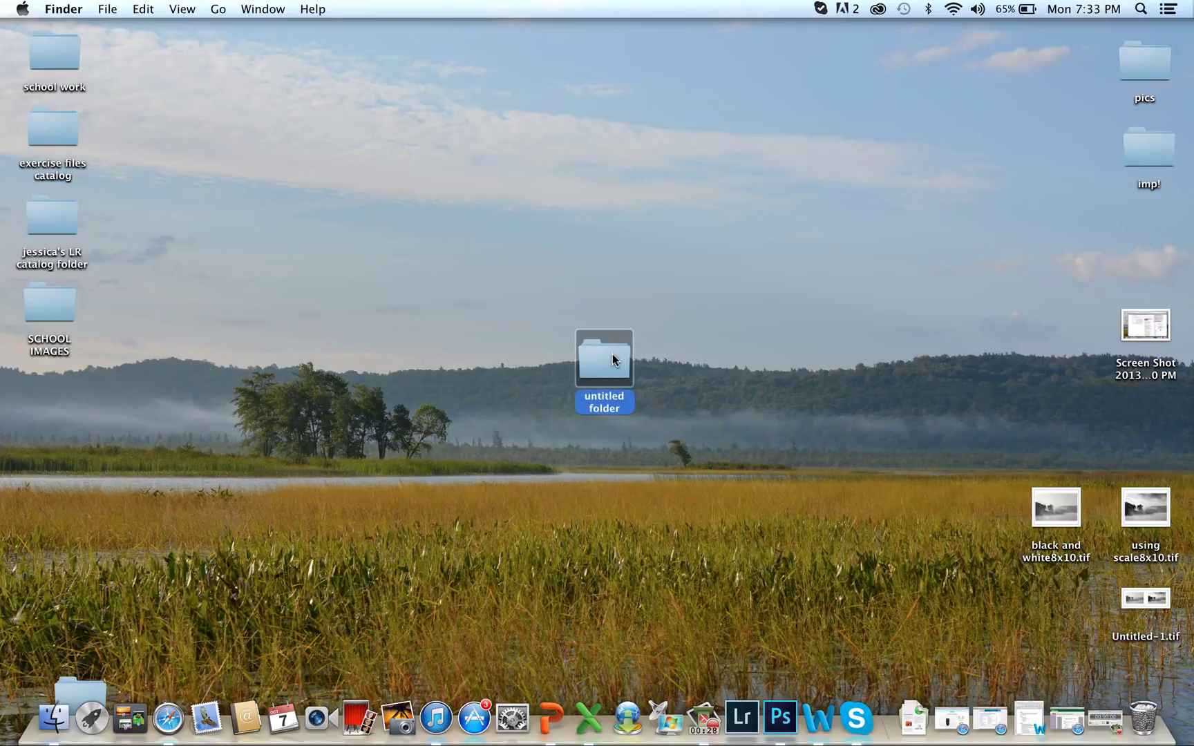
pyautogui.click(612, 409)
pyautogui.write('RAW')
pyautogui.press('Return')
pyautogui.moveTo(621, 366); pyautogui.dragTo(1137, 245)
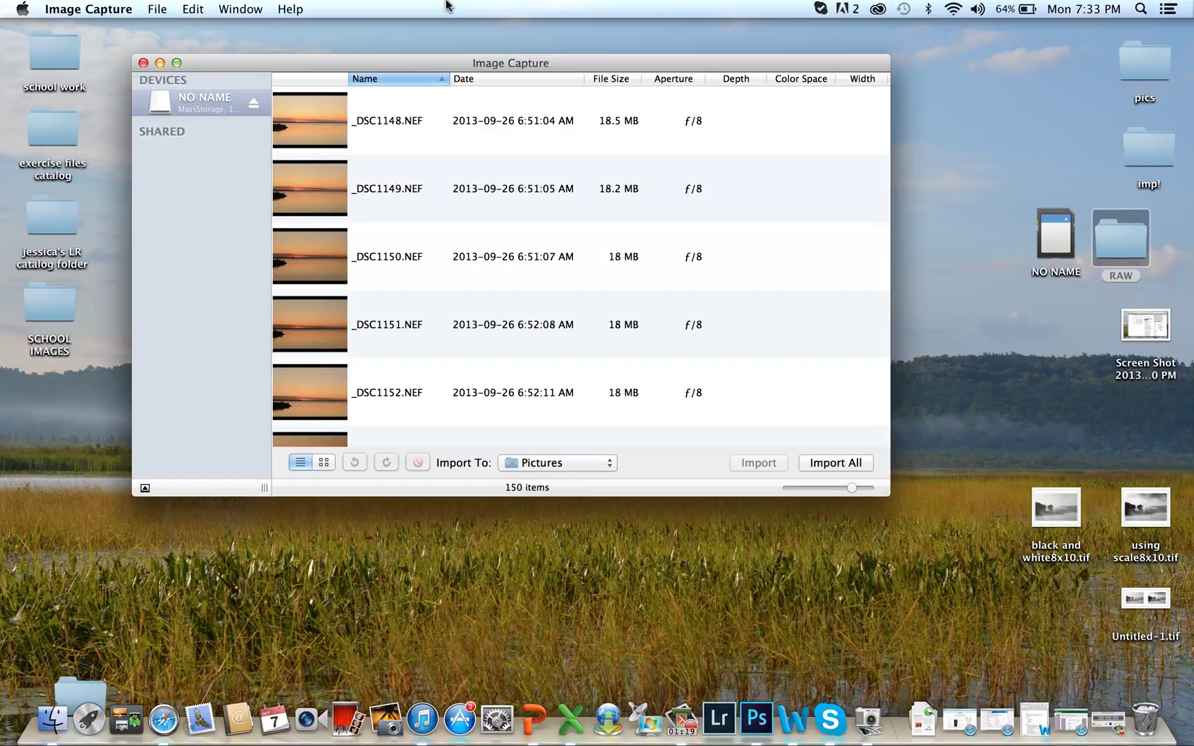
# - Close Image Capture, switch to Lightroom and start an import from the NO NAME memory card
pyautogui.click(143, 63)
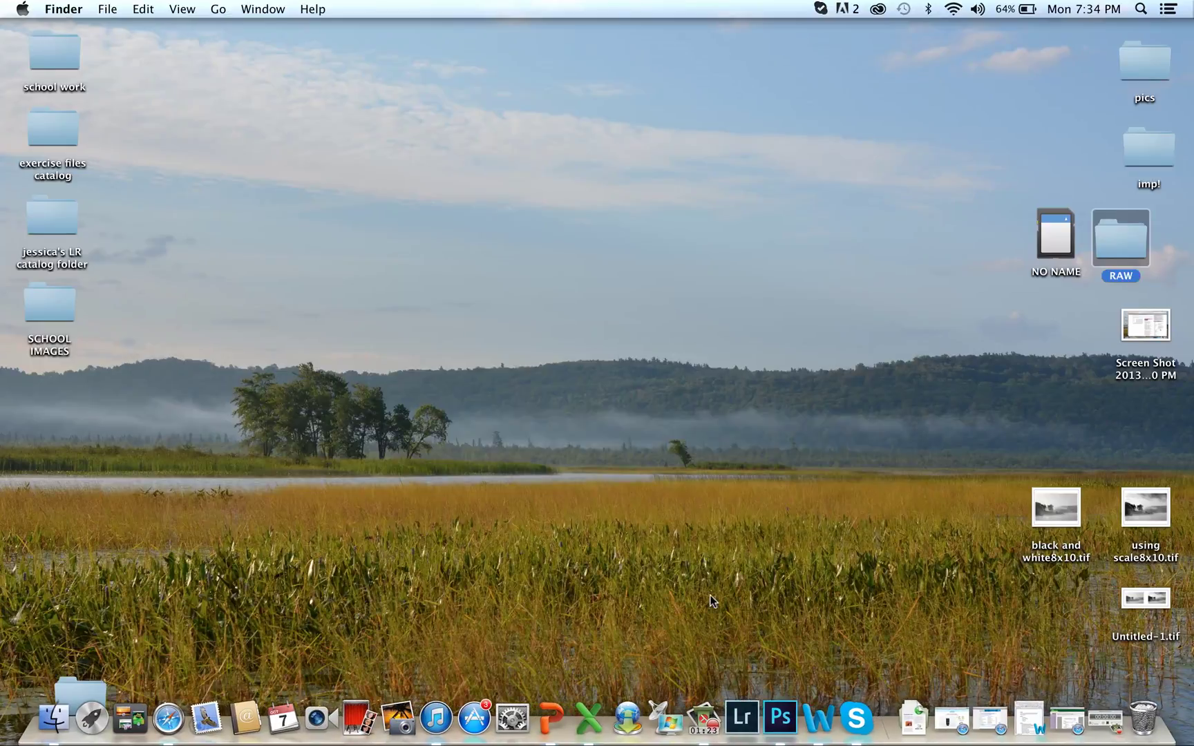
pyautogui.click(752, 721)
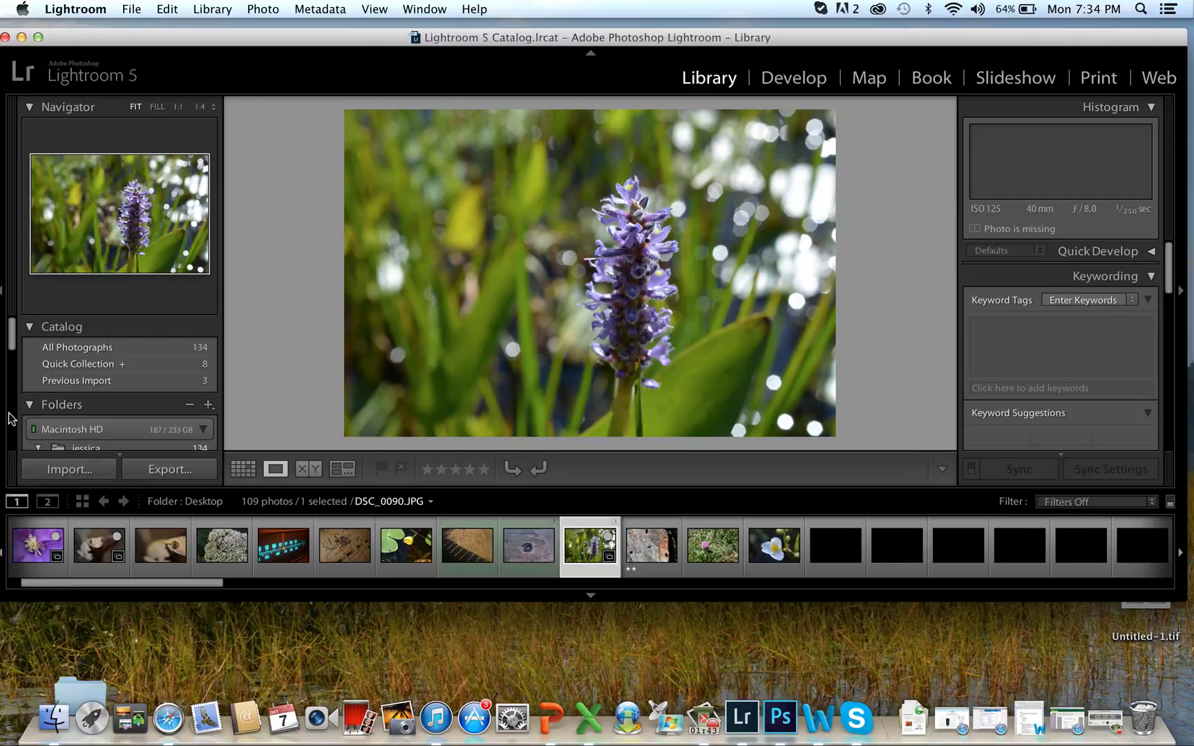
pyautogui.click(60, 470)
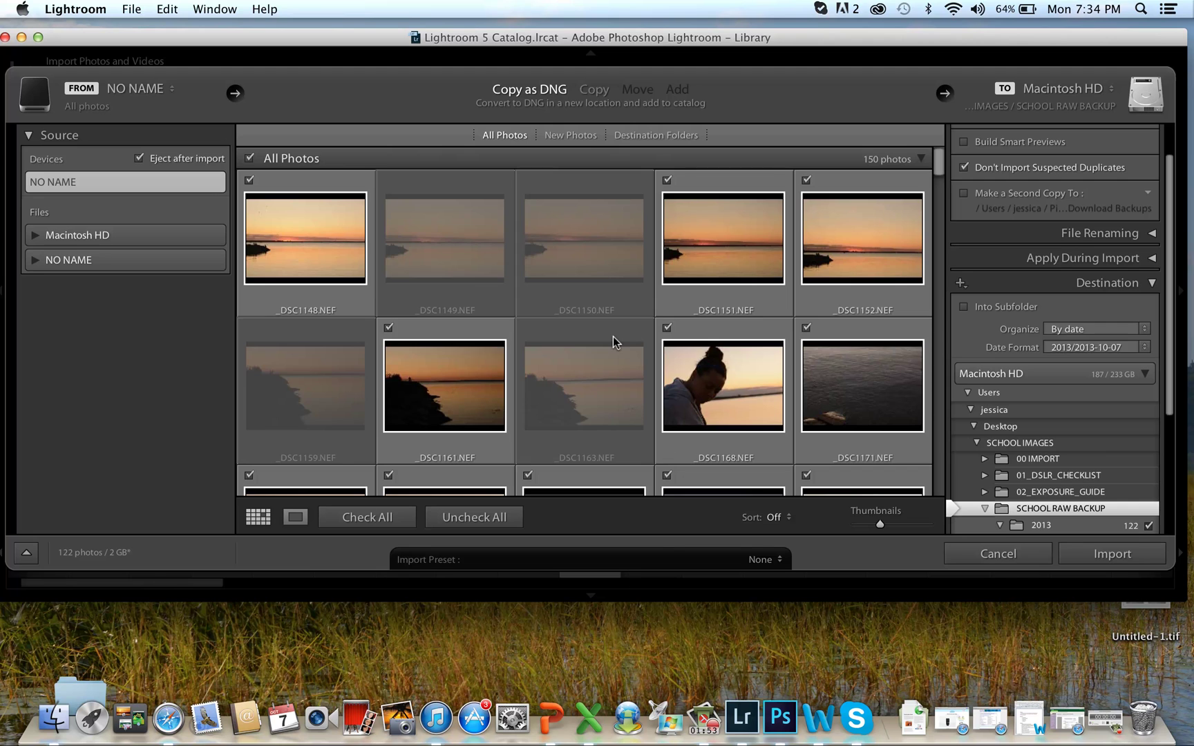
# - Import only _DSC1371.NEF, _DSC1372.NEF and _DSC1373.NEF from the card as DNG copies, and bring the end of the filmstrip into view
pyautogui.scroll(-15, 611, 346)
pyautogui.scroll(-15, 614, 341)
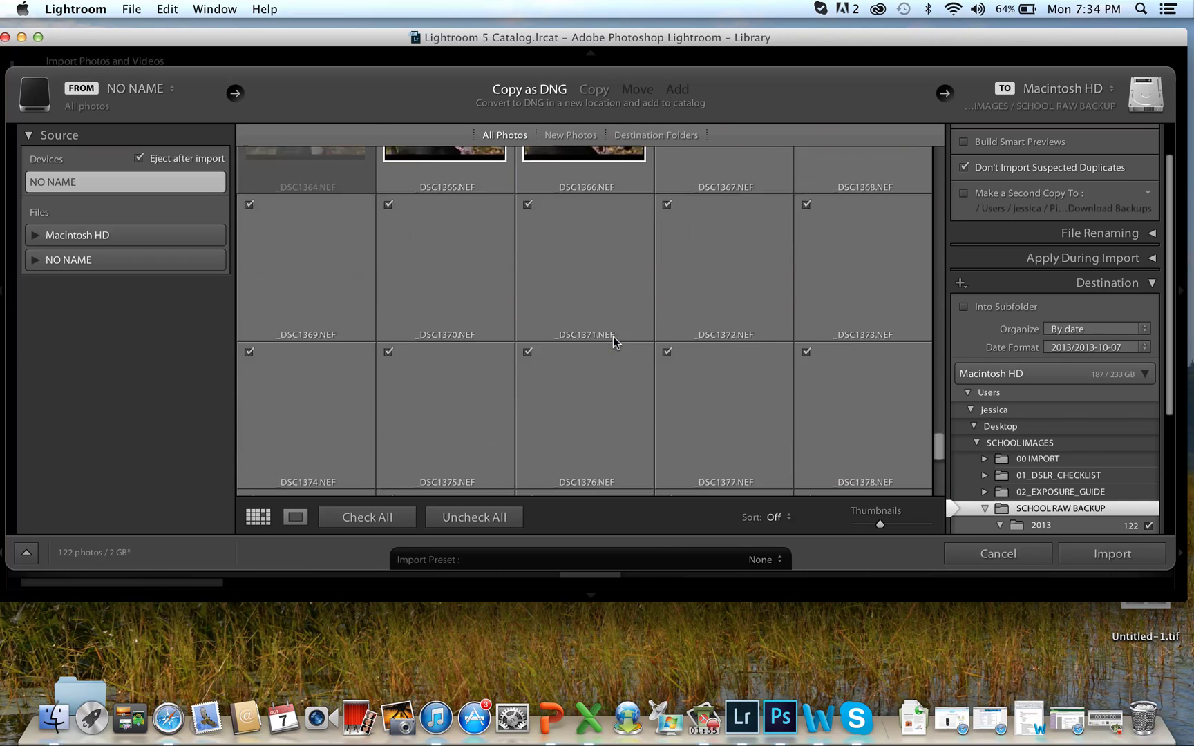
pyautogui.scroll(5, 614, 340)
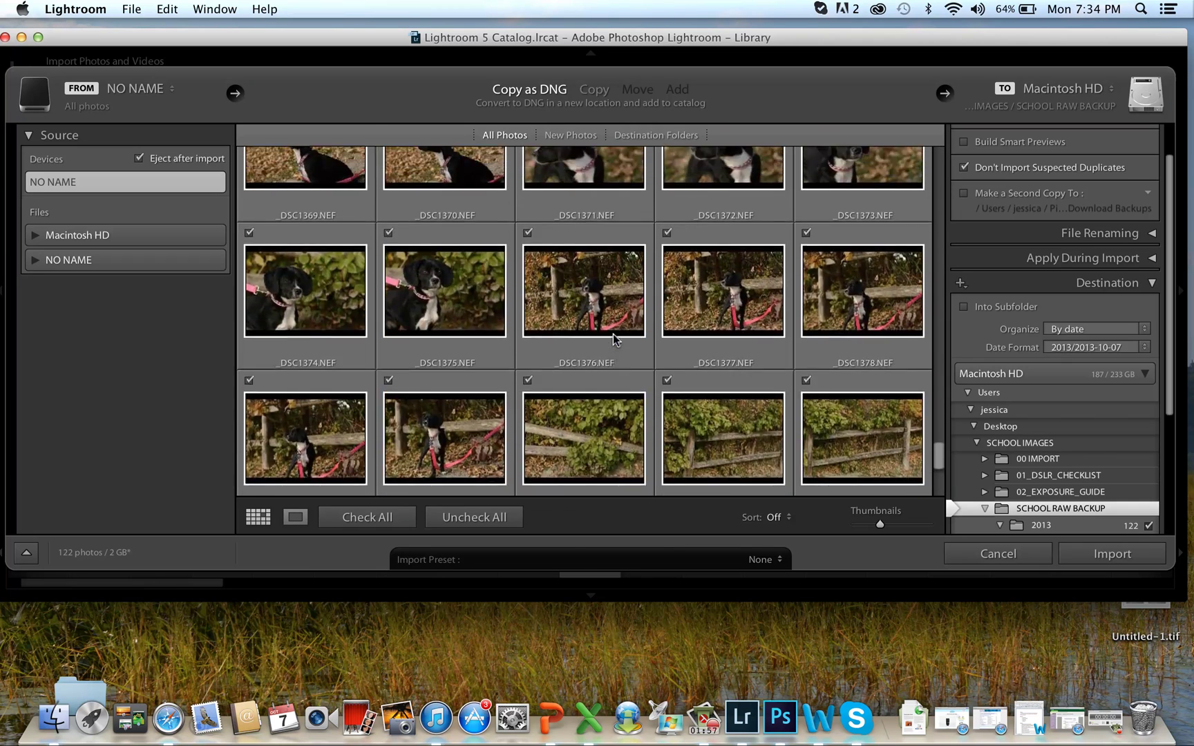
pyautogui.click(482, 520)
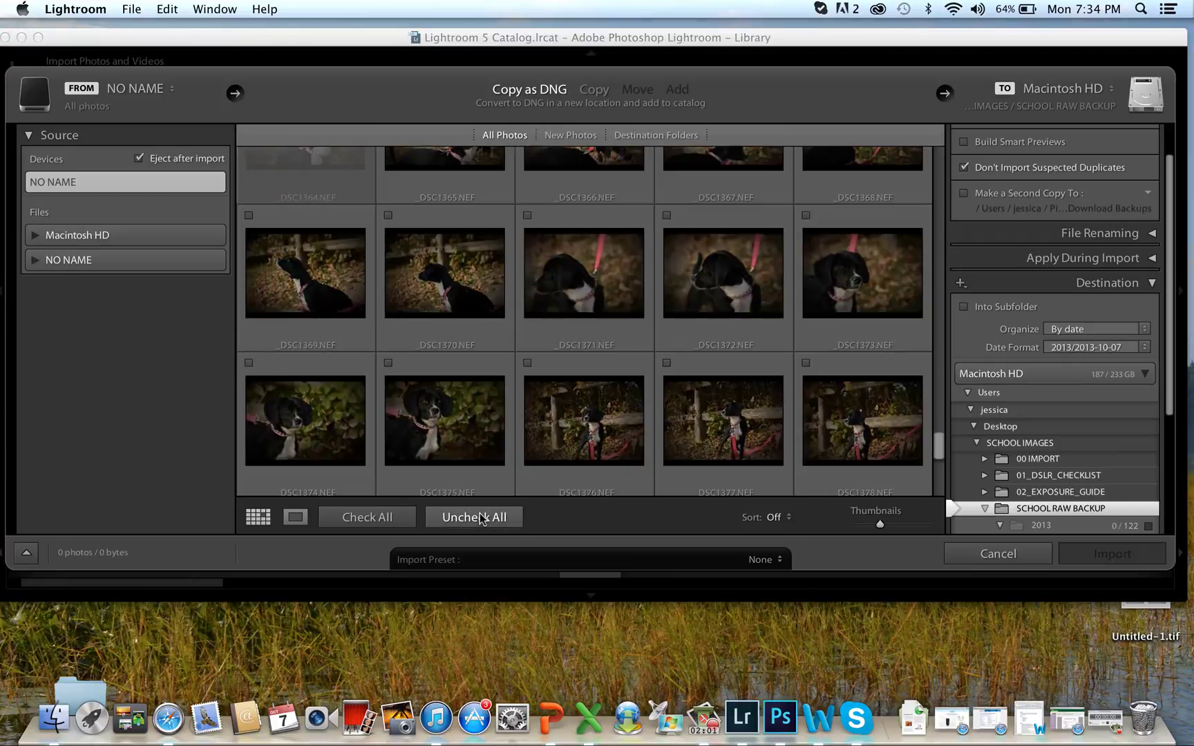
pyautogui.scroll(2, 613, 367)
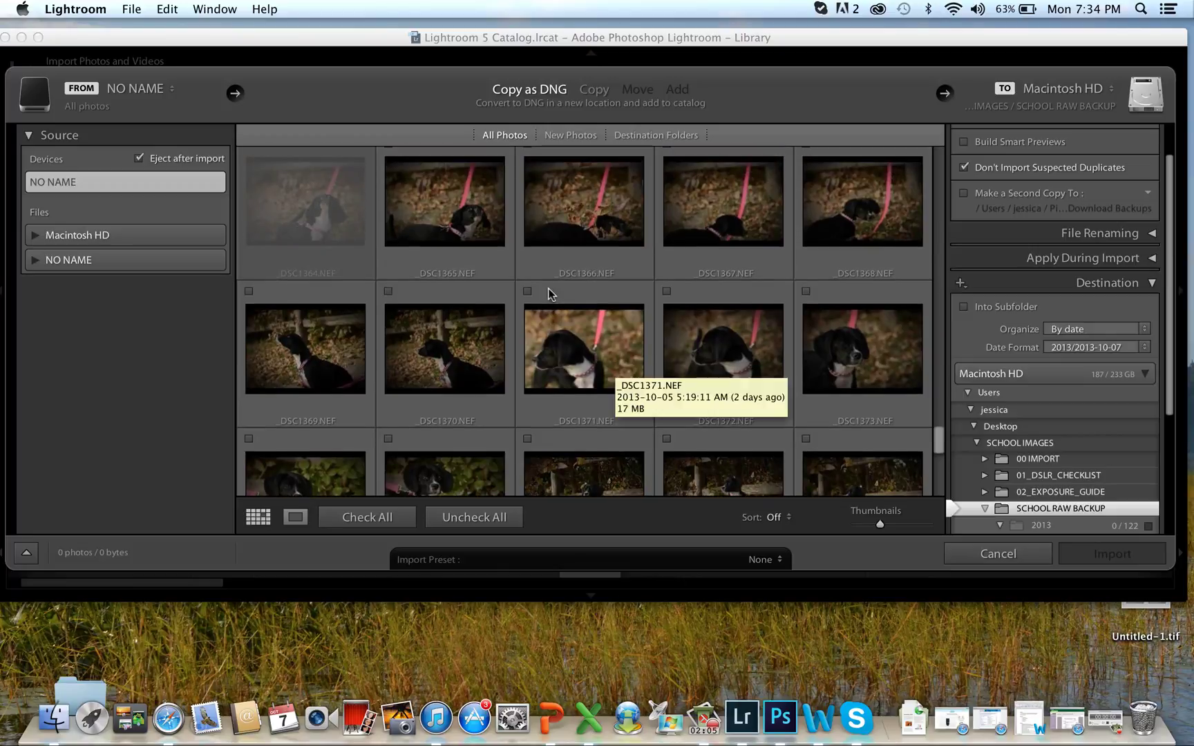
pyautogui.click(528, 292)
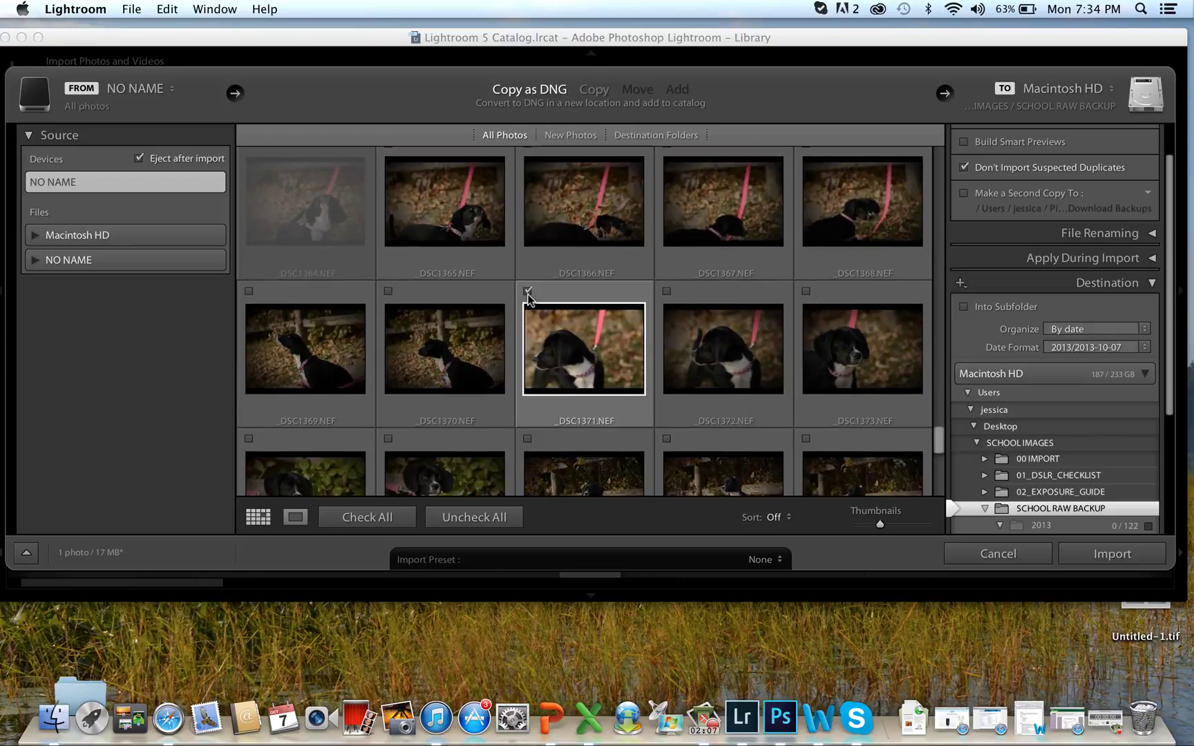
pyautogui.click(667, 292)
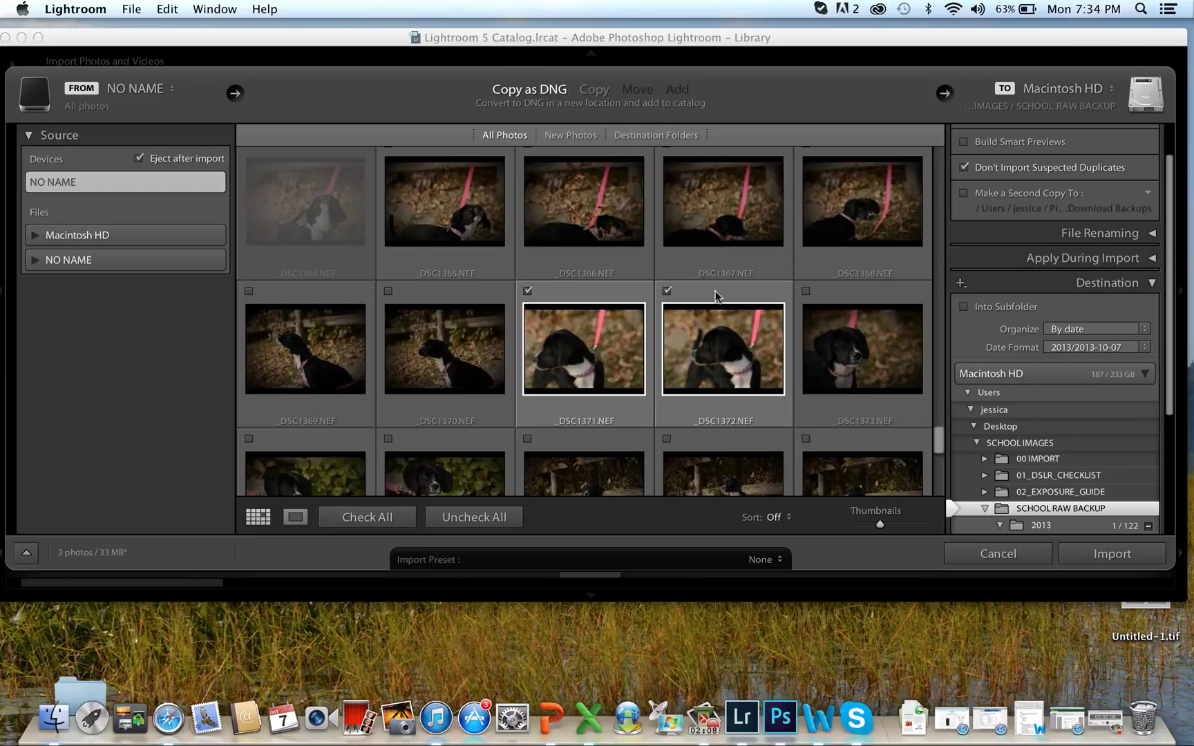
pyautogui.click(806, 292)
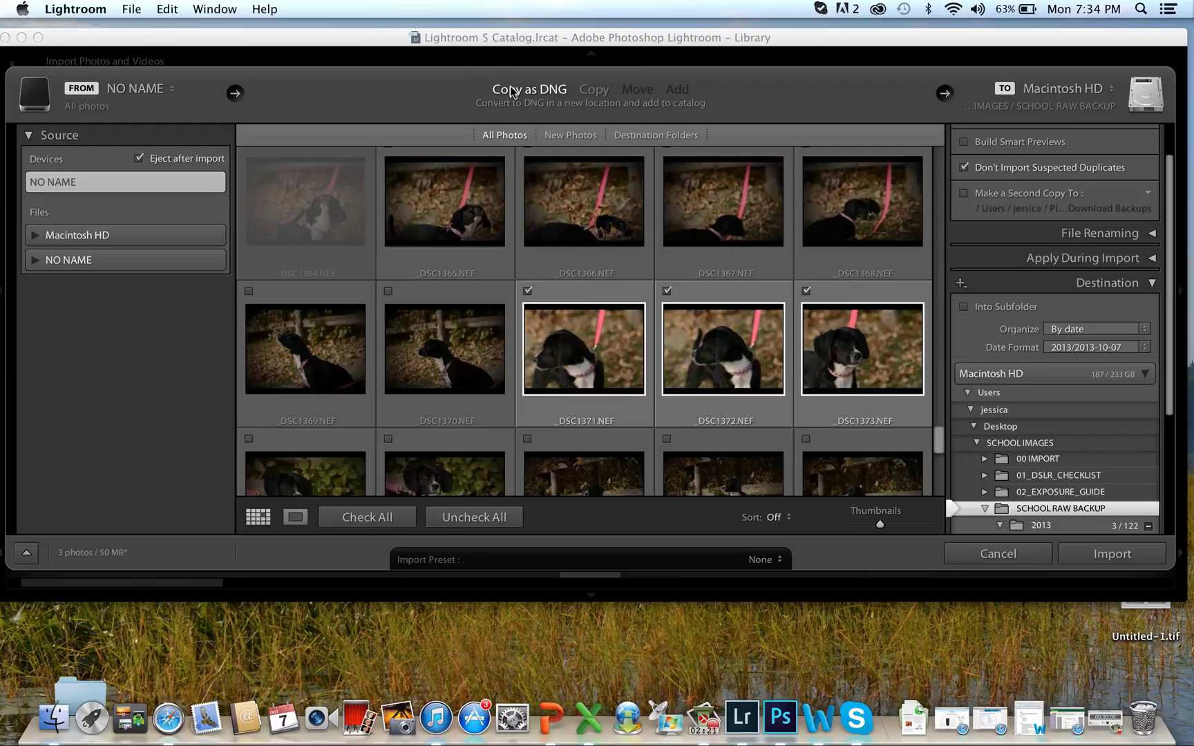
pyautogui.click(1101, 563)
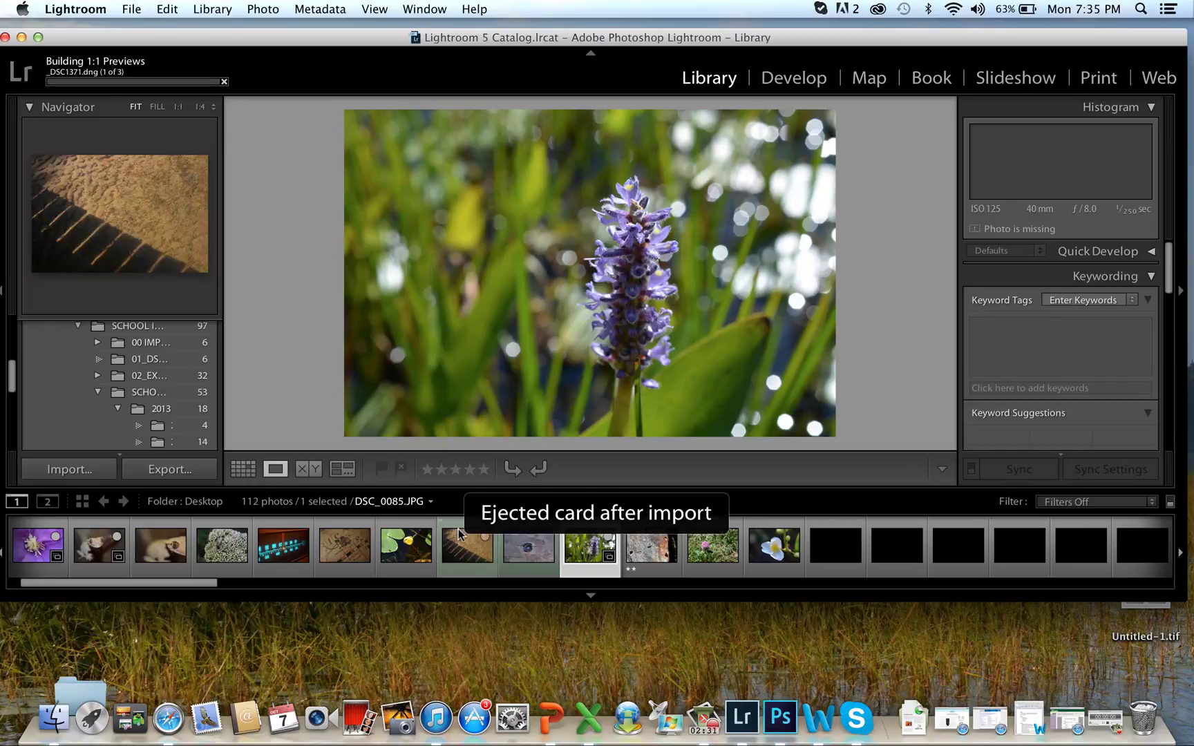
pyautogui.moveTo(205, 584); pyautogui.dragTo(1135, 642)
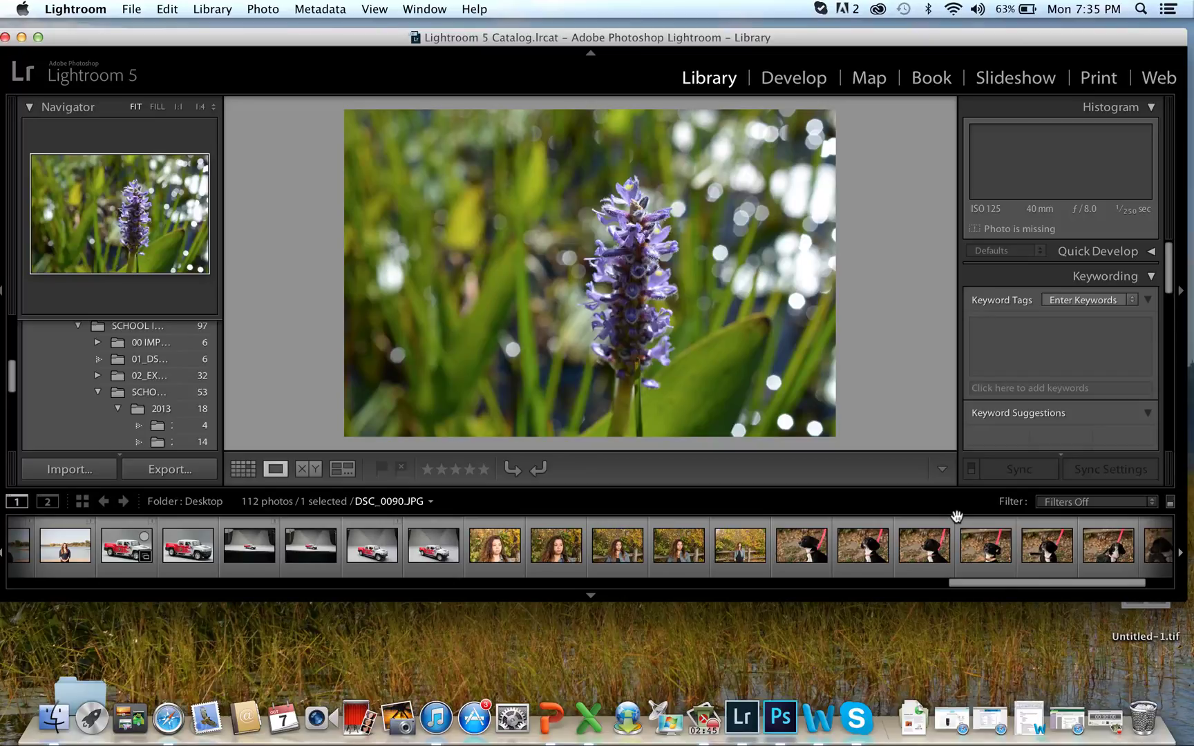
# - Minimize Lightroom, look through the desktop's pics folder and its GOOD subfolder in Finder, and close the folder window
pyautogui.click(22, 37)
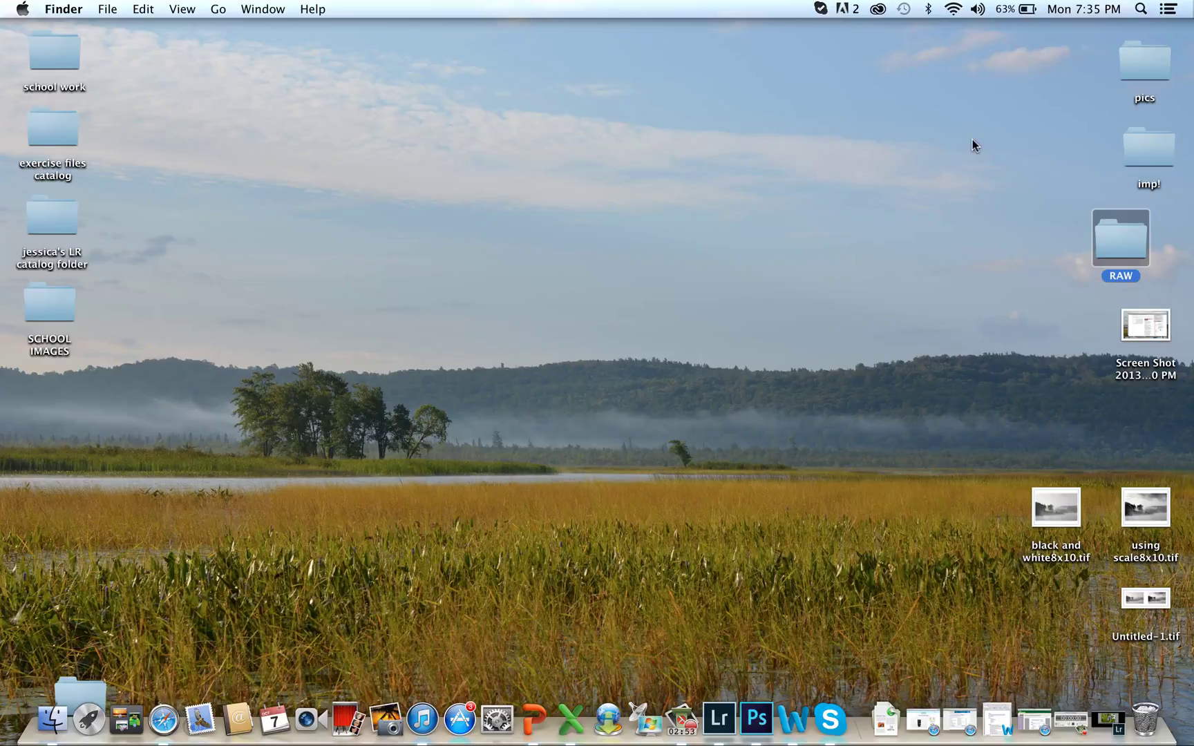
pyautogui.doubleClick(1127, 65)
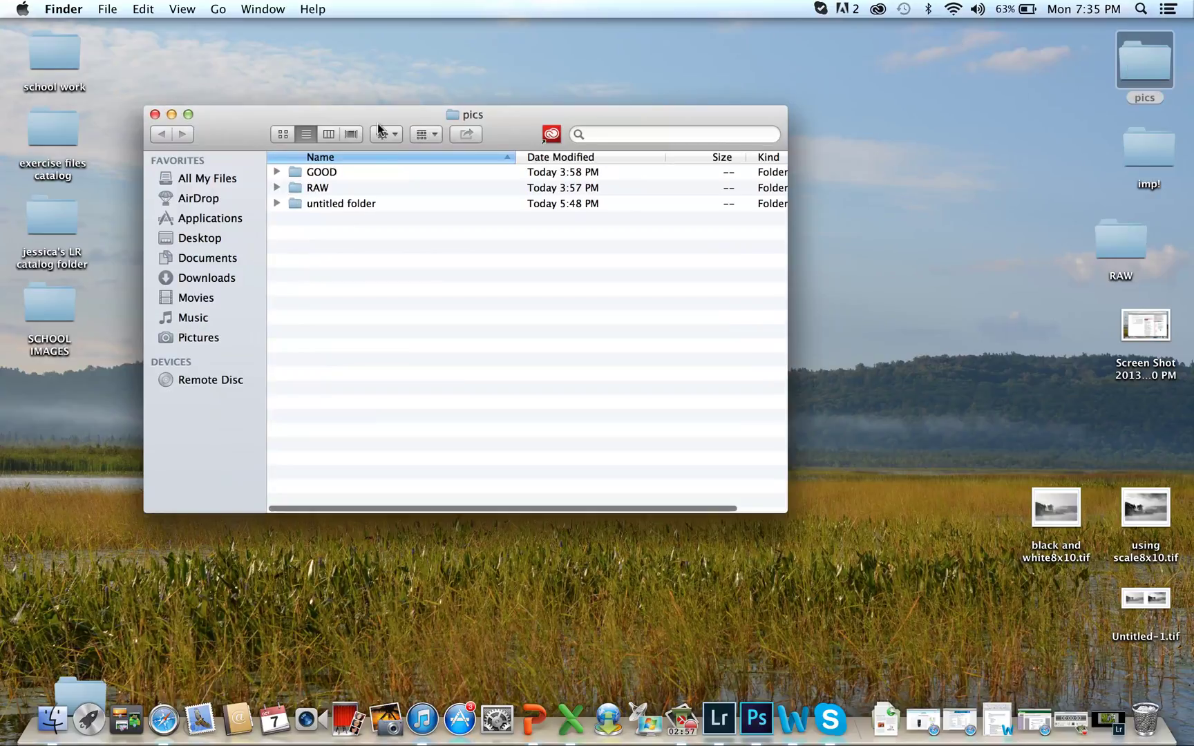
pyautogui.click(321, 181)
pyautogui.doubleClick(320, 180)
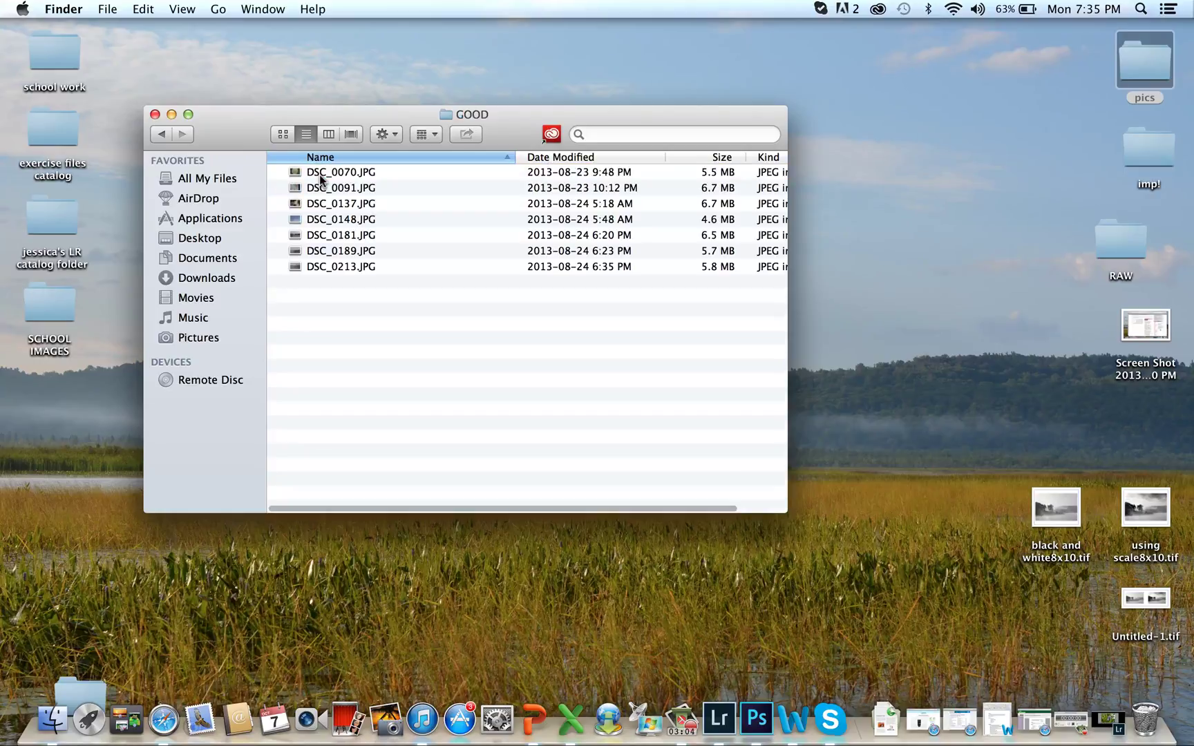
pyautogui.click(159, 136)
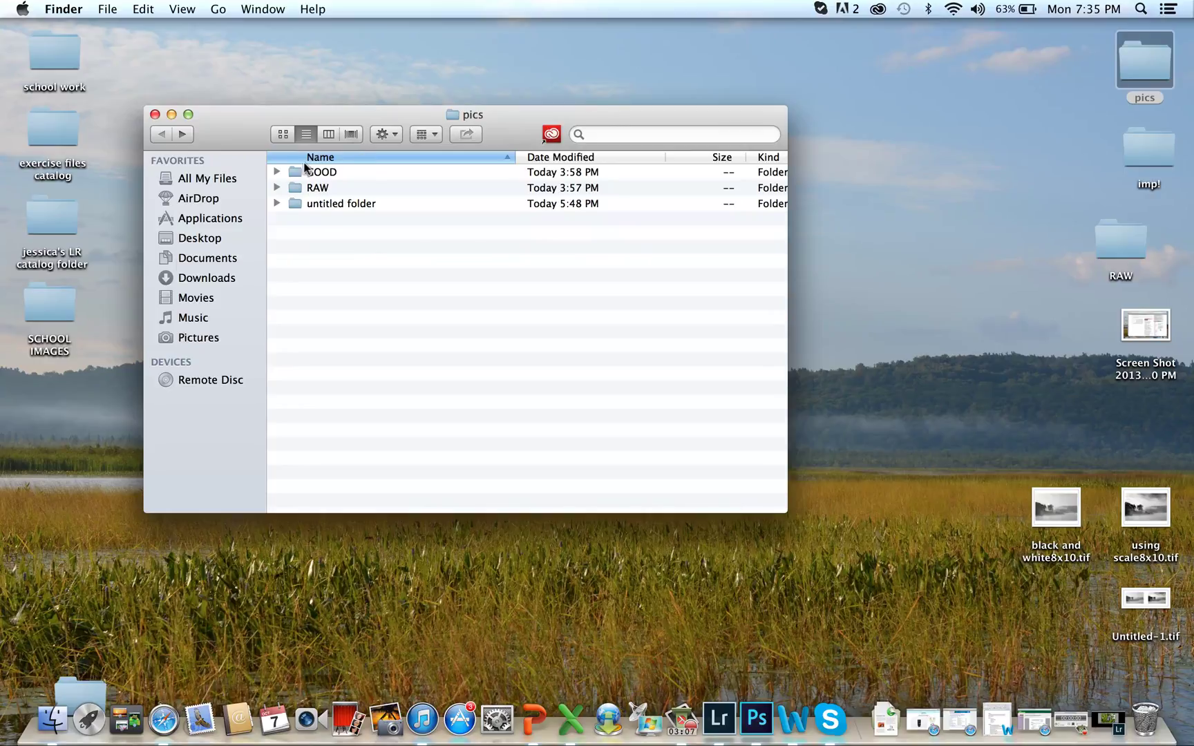
pyautogui.click(396, 141)
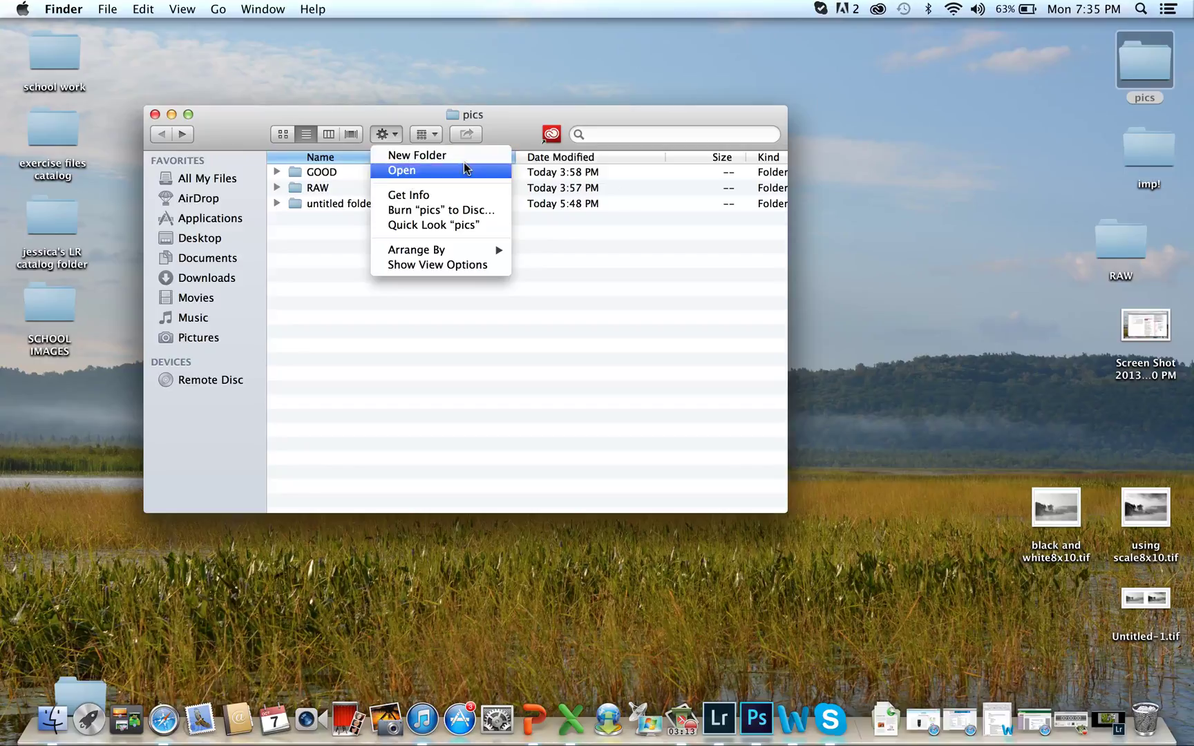
pyautogui.click(857, 233)
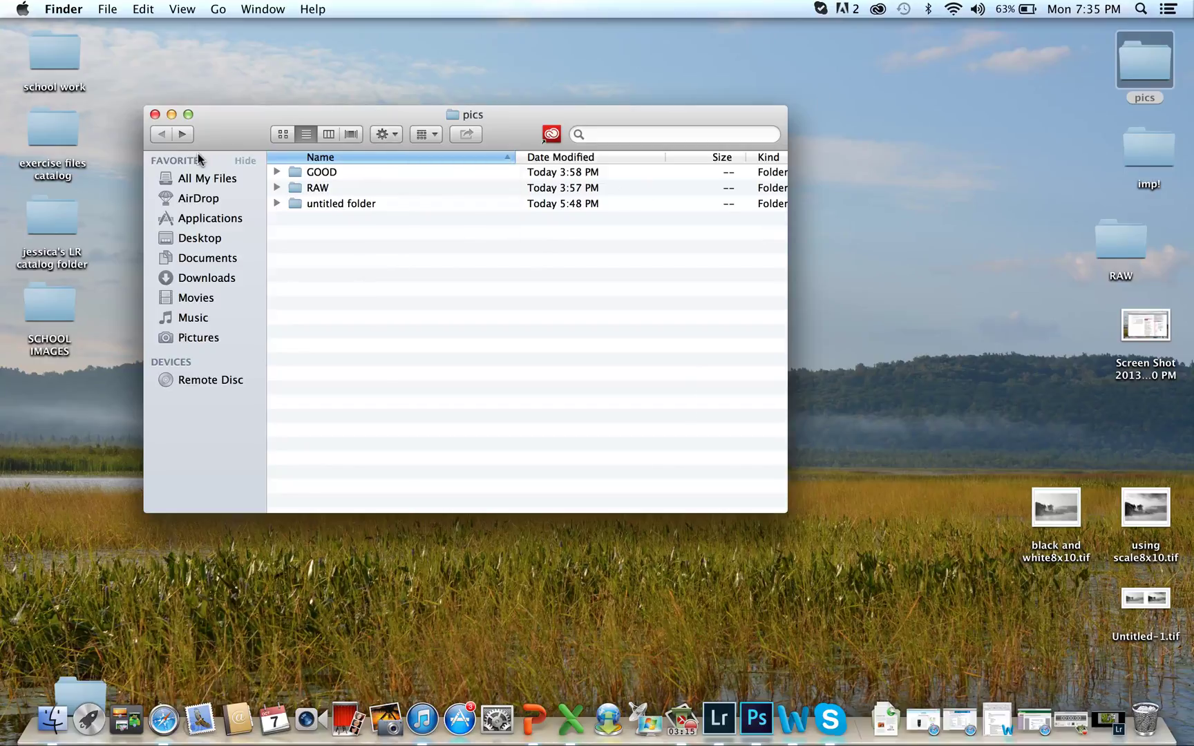
pyautogui.click(154, 114)
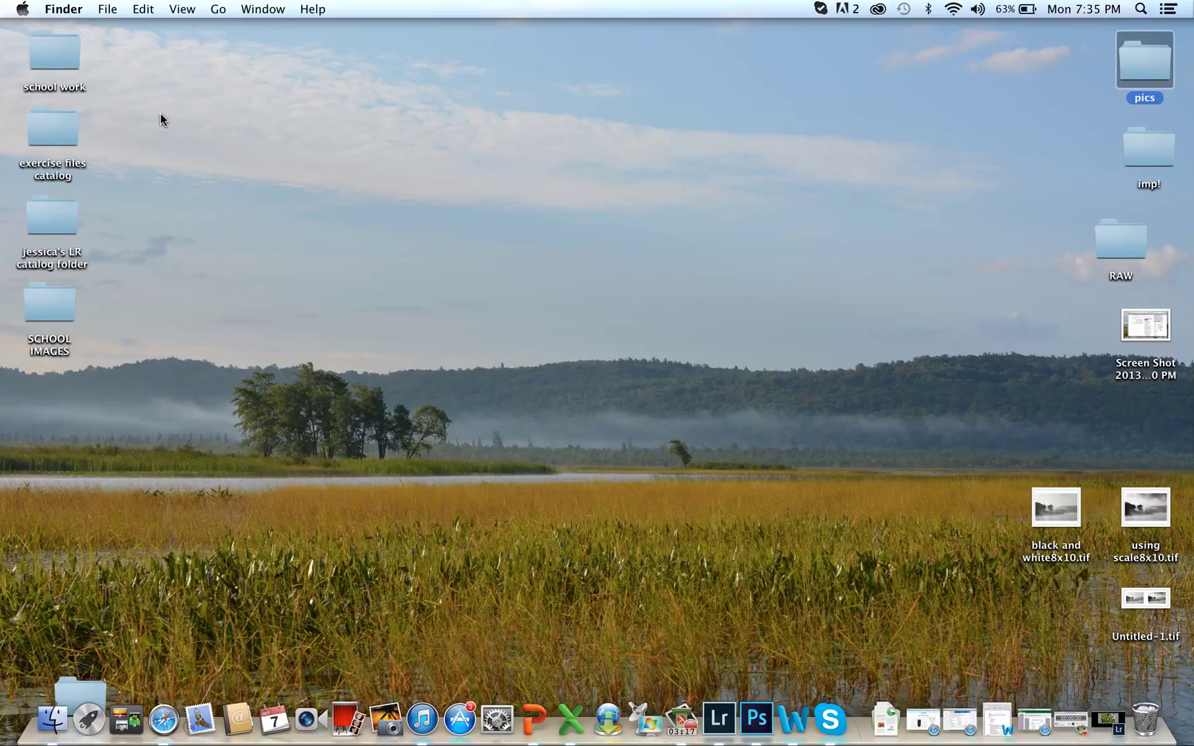
# - Return to Lightroom and assign the green color label to dog.dng in the filmstrip
pyautogui.click(1113, 715)
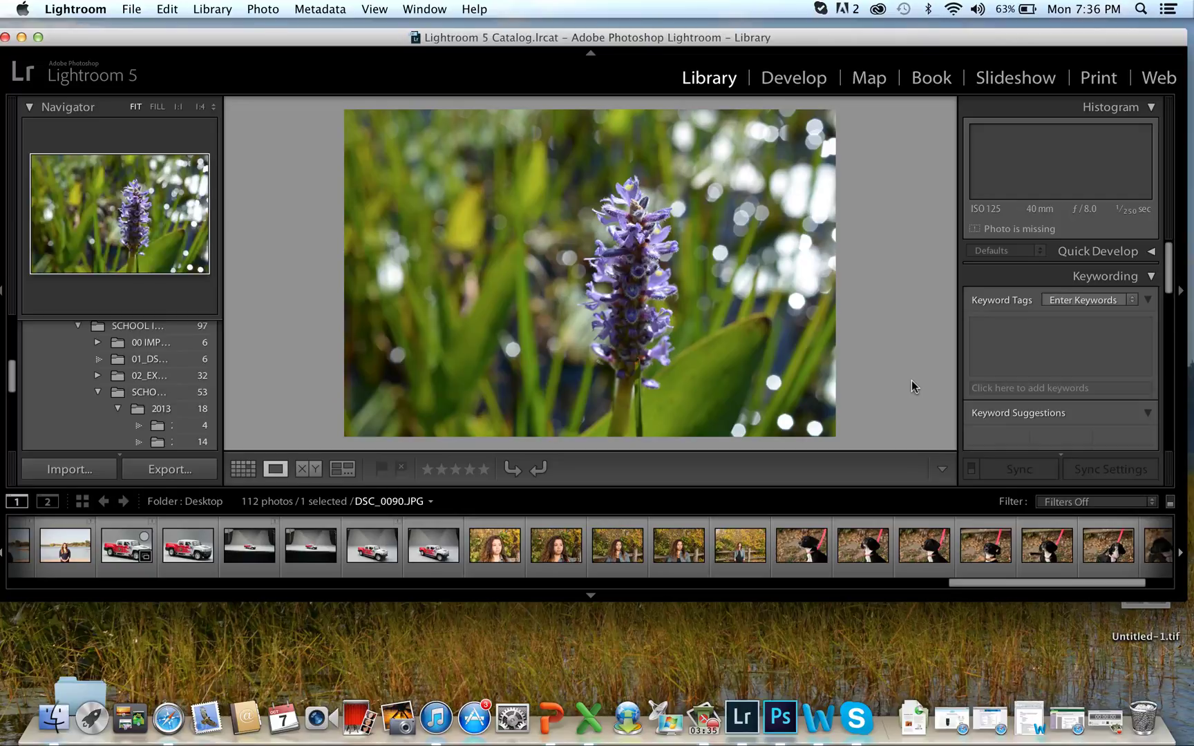
pyautogui.moveTo(990, 590); pyautogui.dragTo(1051, 589)
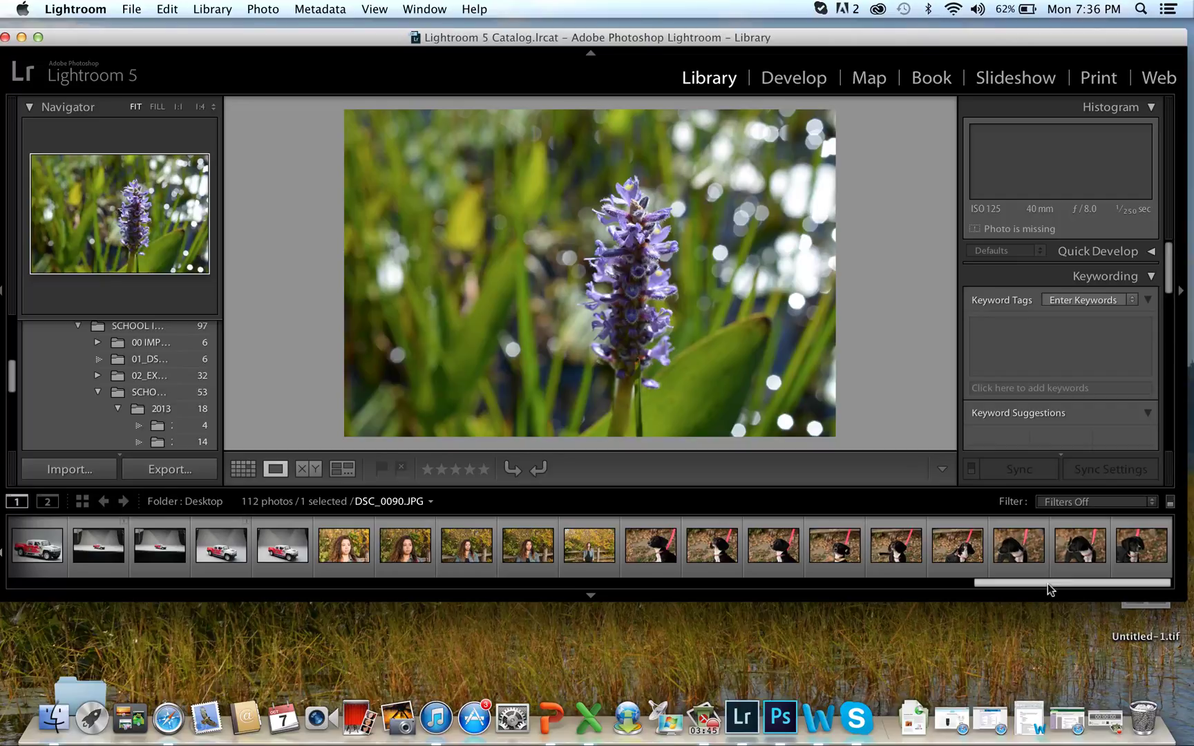
pyautogui.click(652, 535)
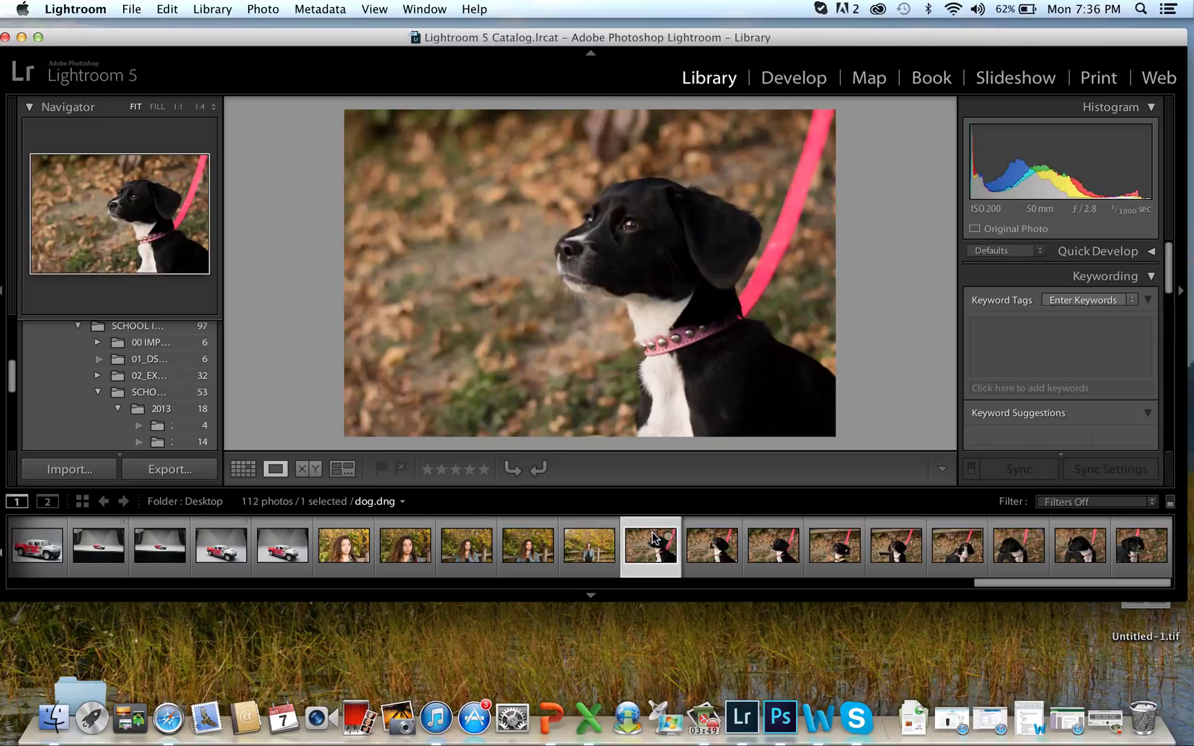
pyautogui.rightClick(653, 537)
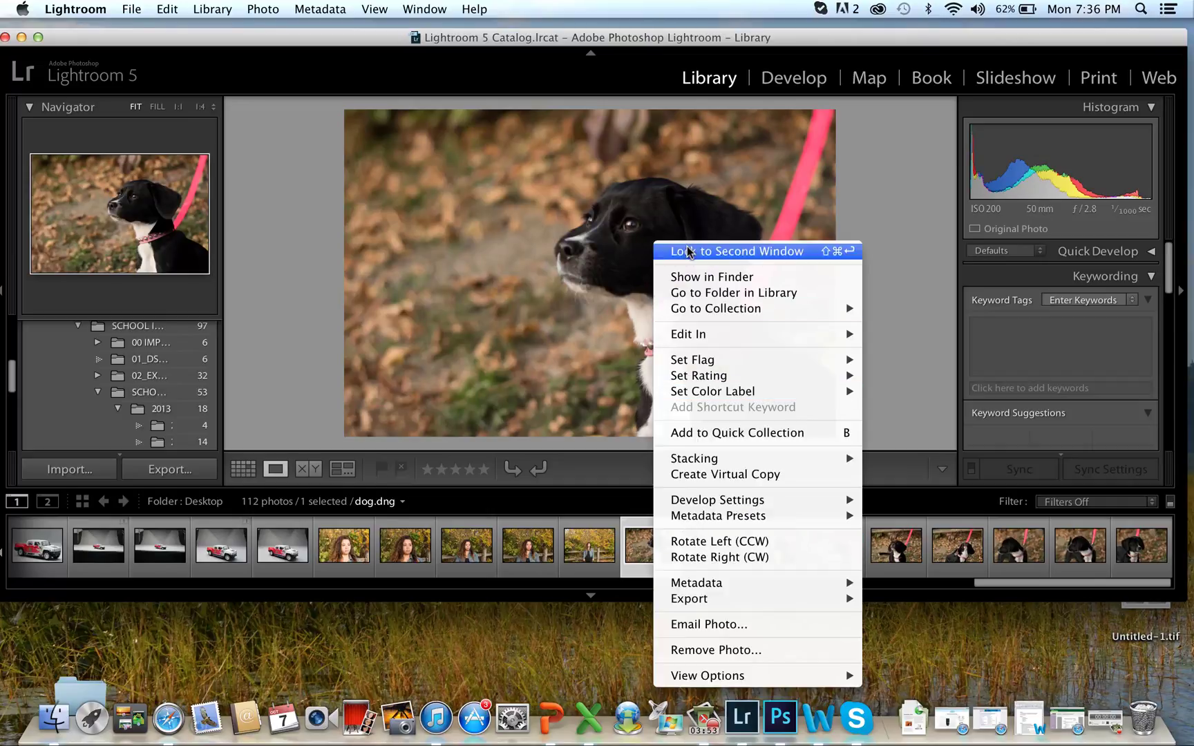
pyautogui.moveTo(714, 392)
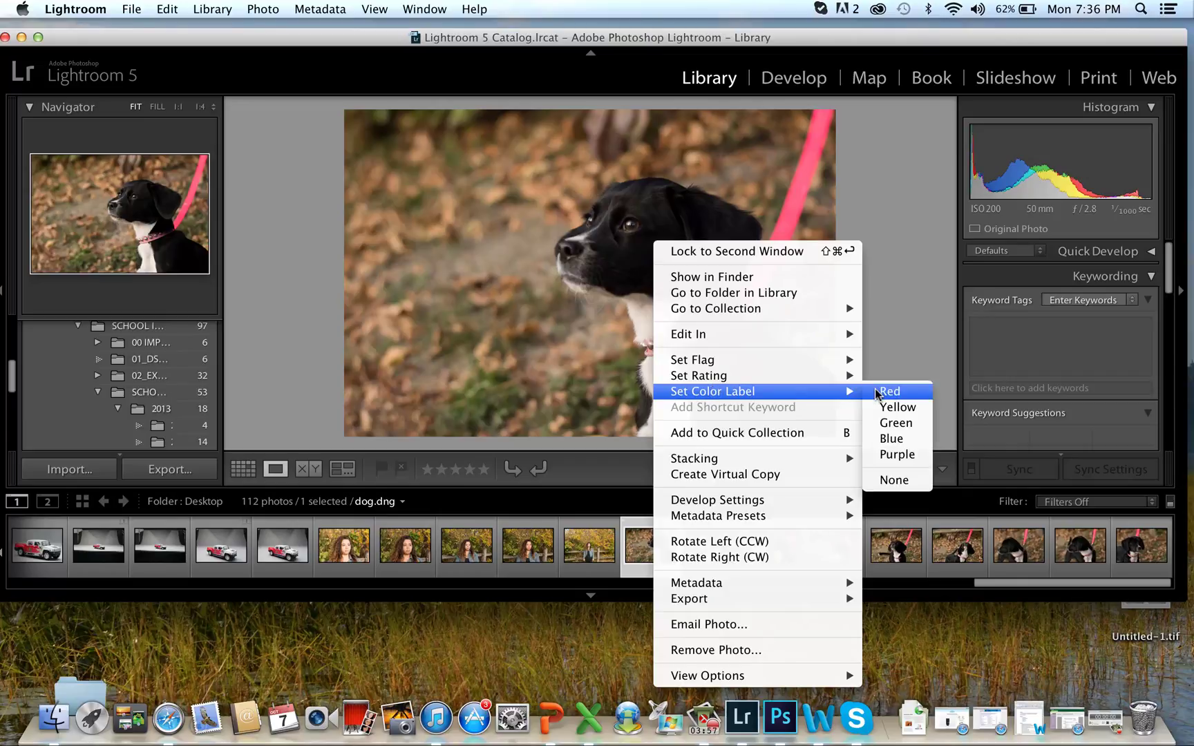
pyautogui.click(890, 425)
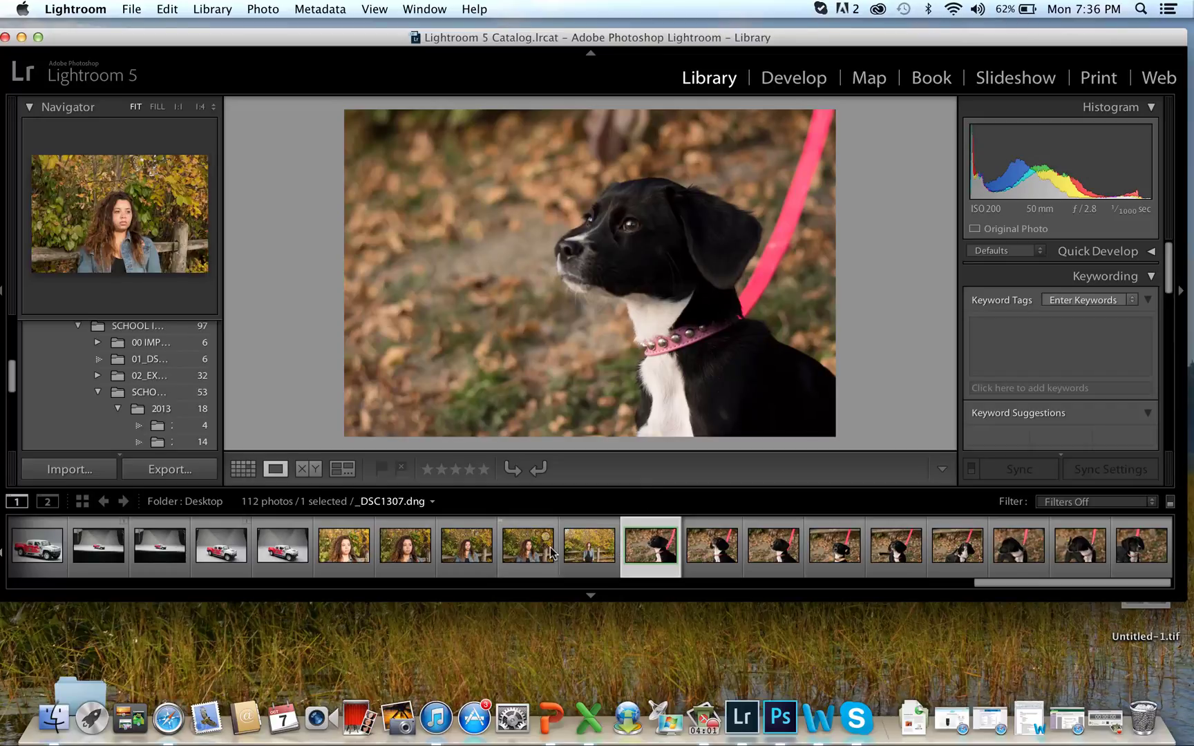
# - Try three-star and five-star ratings on dog.dng, and set its rating to one star
pyautogui.press('Right')
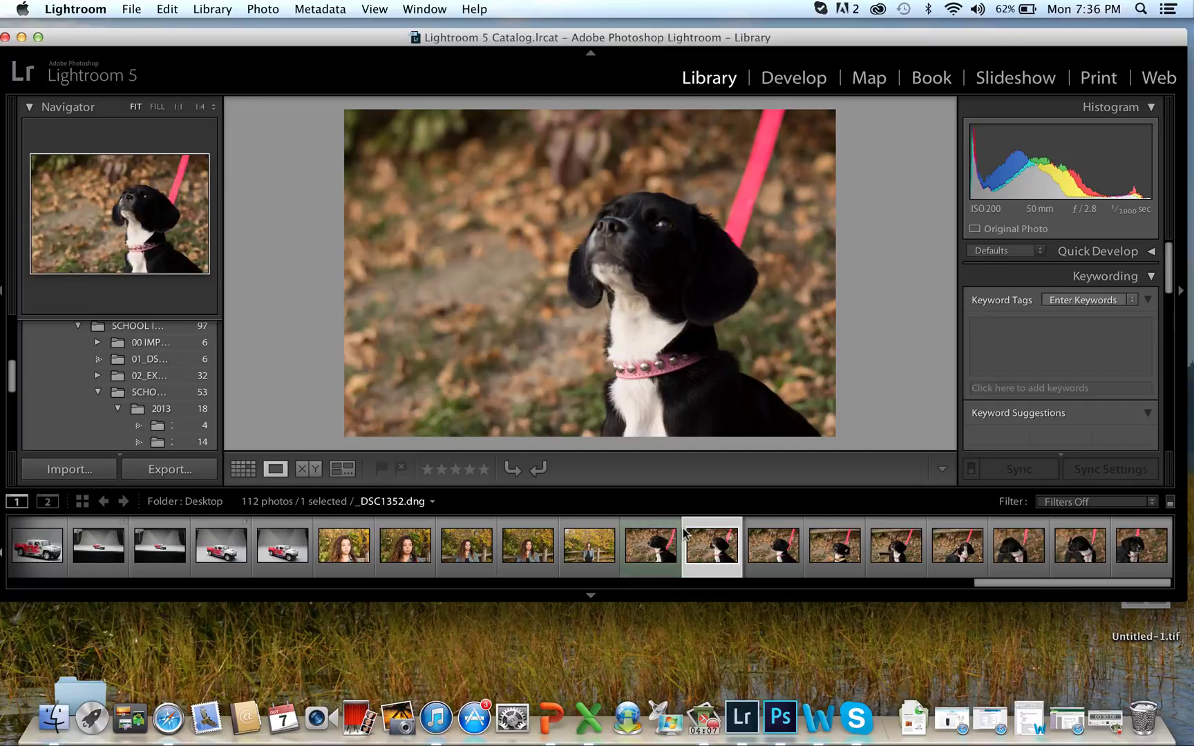
pyautogui.click(649, 553)
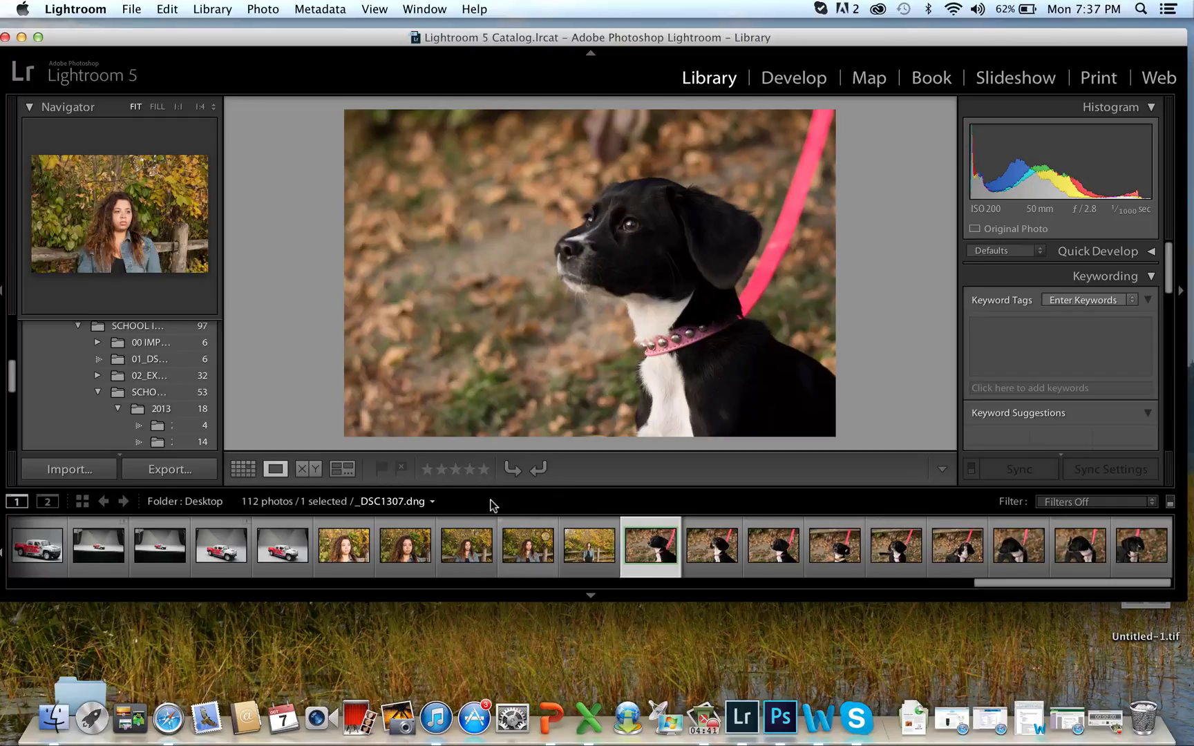
pyautogui.click(457, 470)
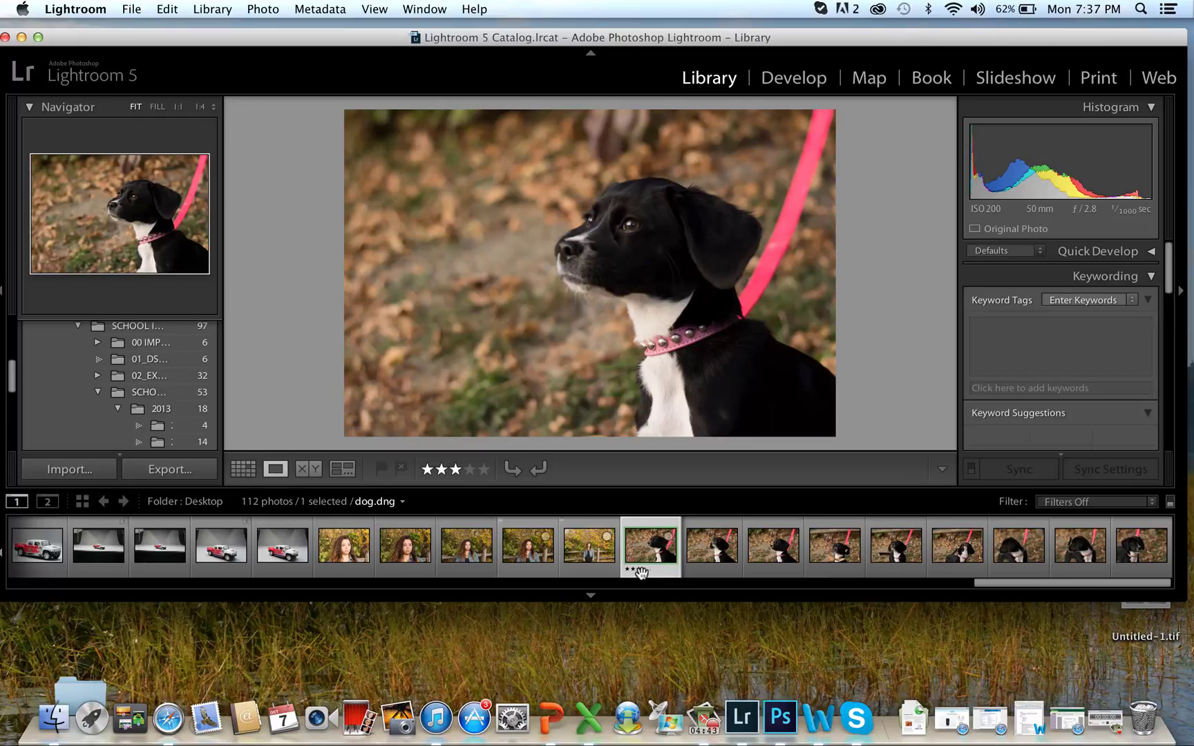
pyautogui.click(485, 471)
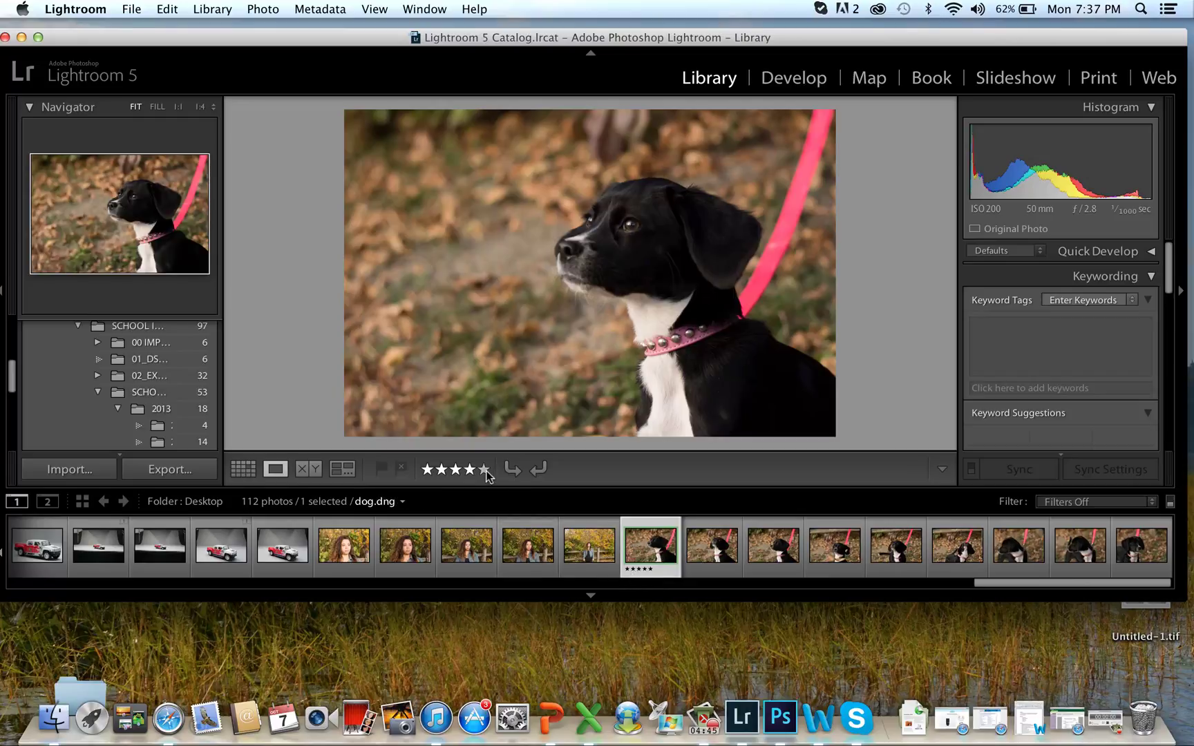
pyautogui.click(427, 471)
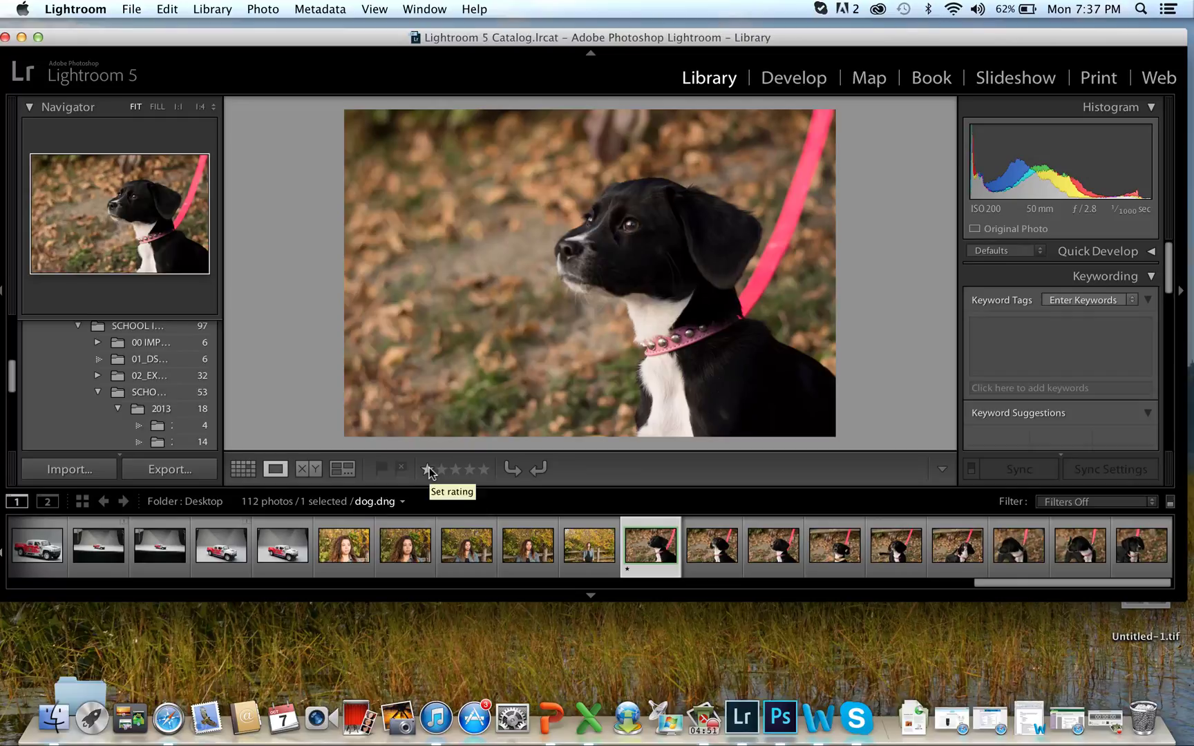
# - Try a one-star rating on dog.dng, and set its rating to two stars
pyautogui.press('1')
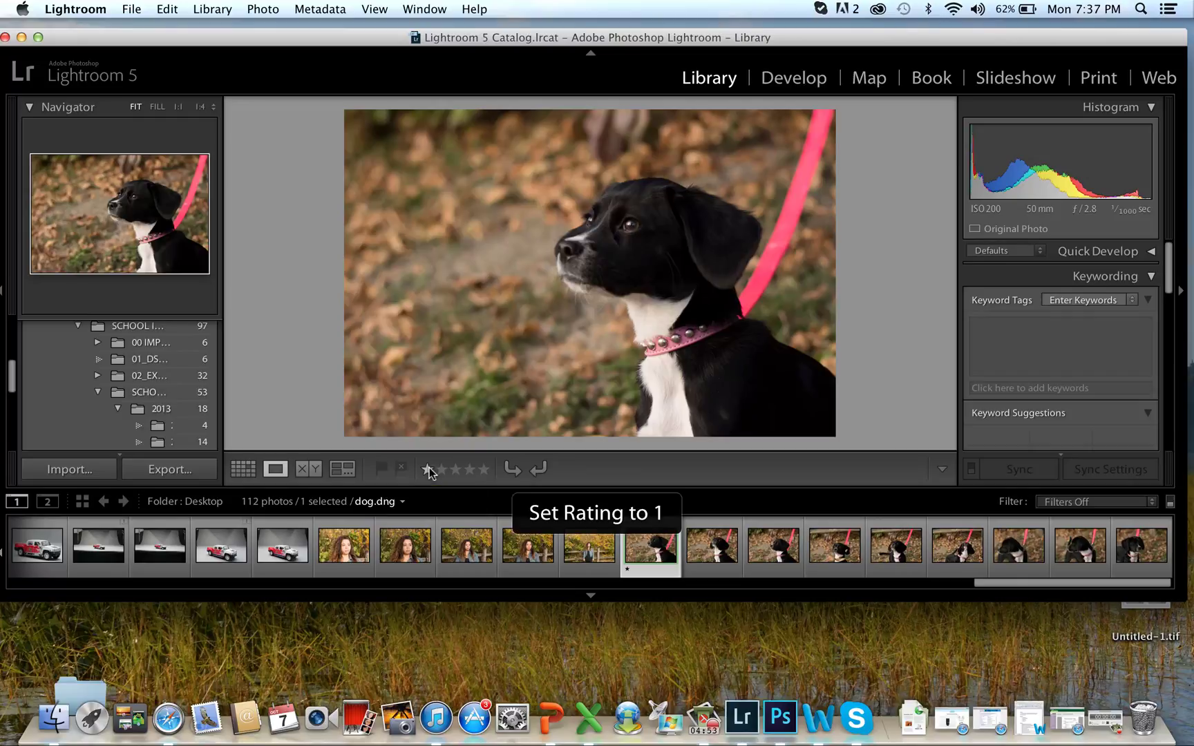
pyautogui.press('2')
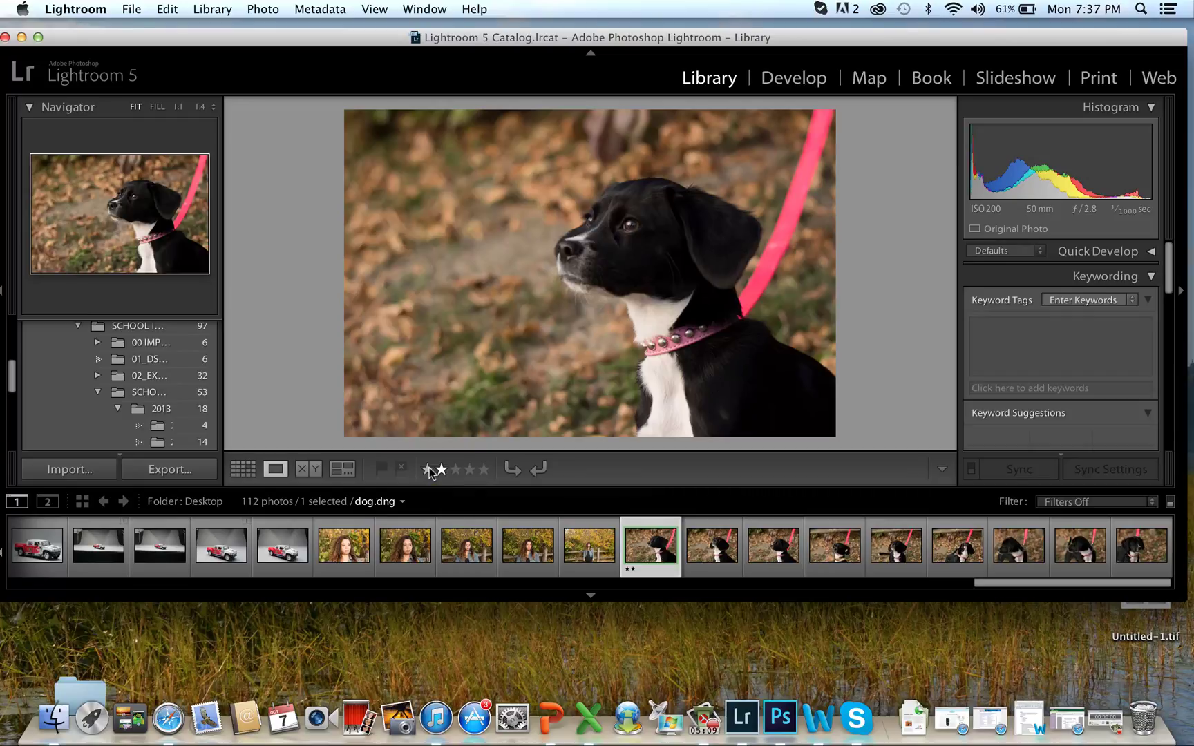
pyautogui.scroll(5, 163, 377)
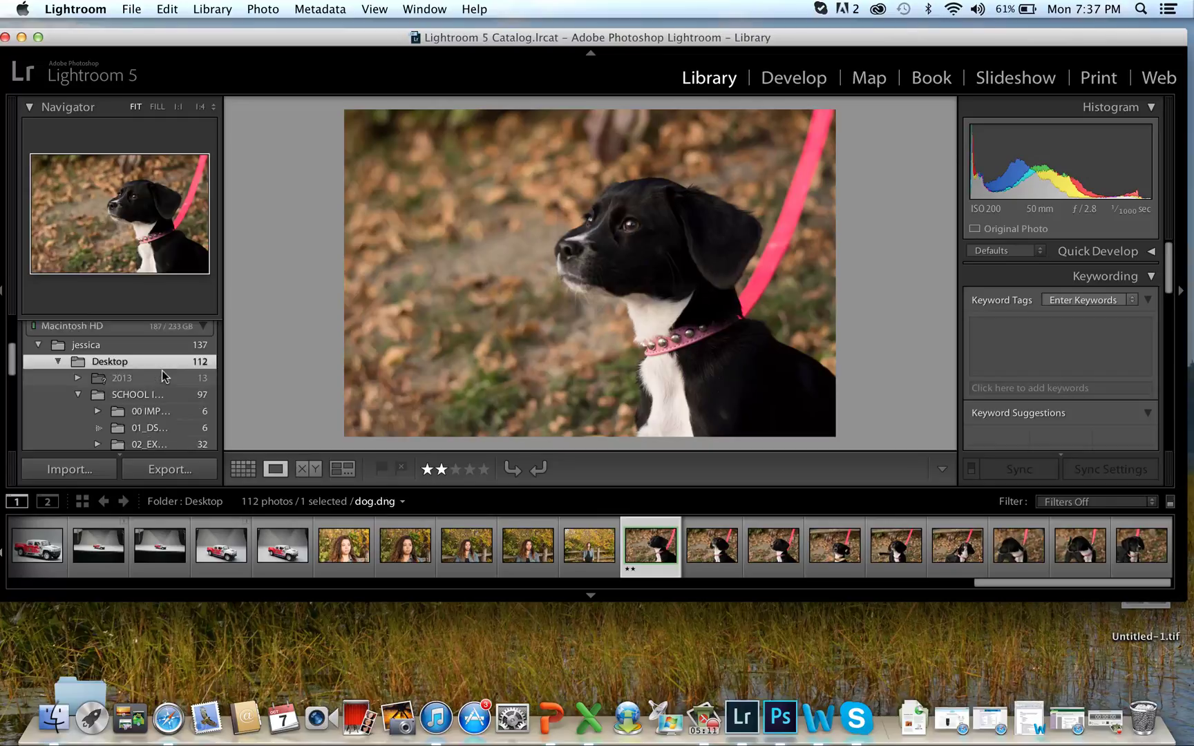
pyautogui.scroll(2, 164, 376)
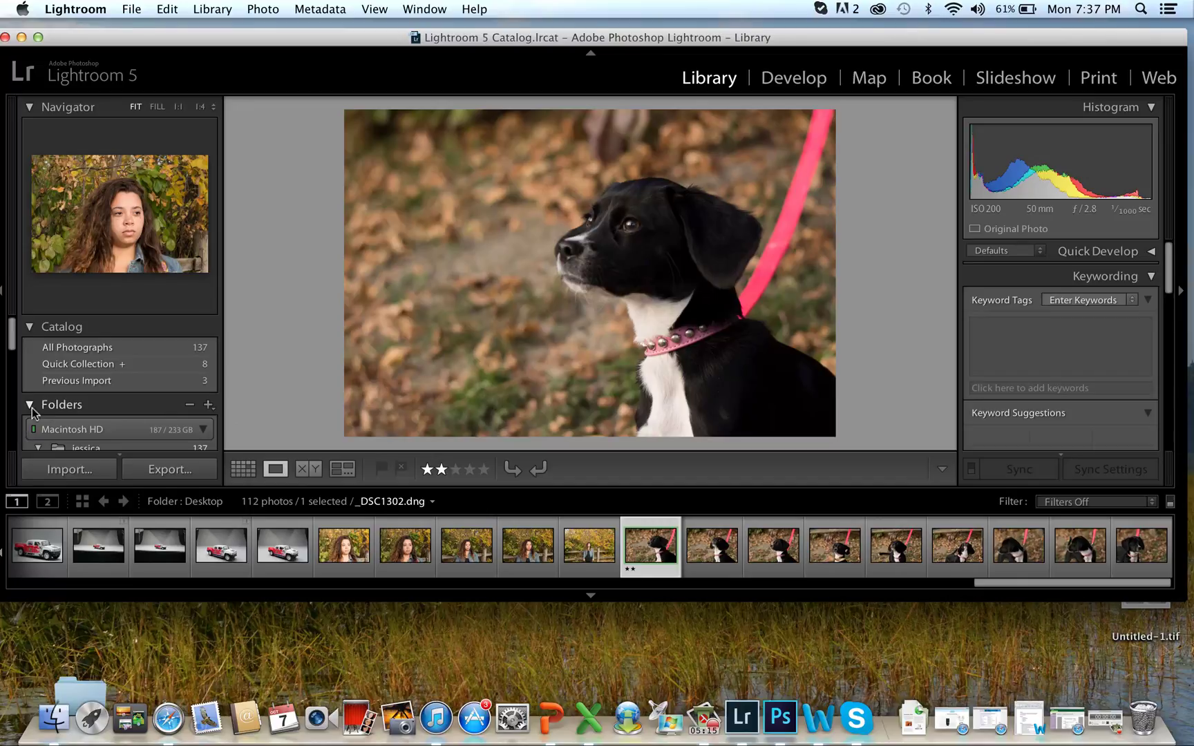
pyautogui.click(210, 408)
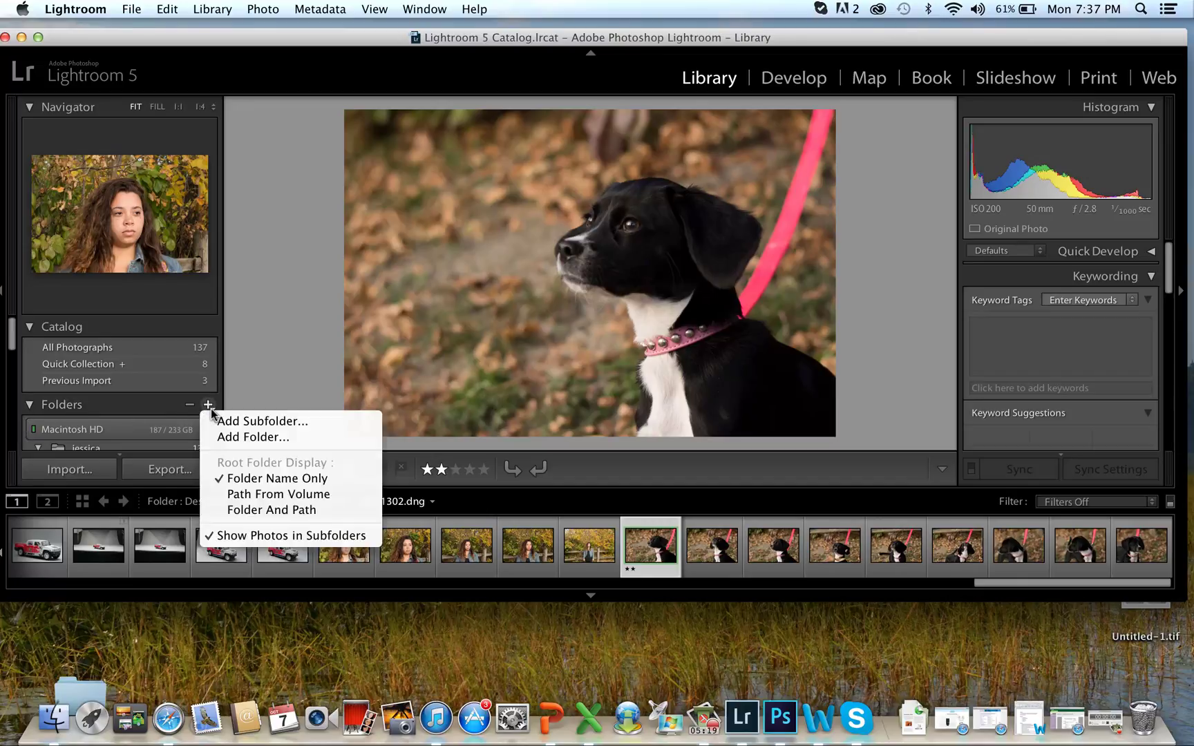
pyautogui.click(231, 437)
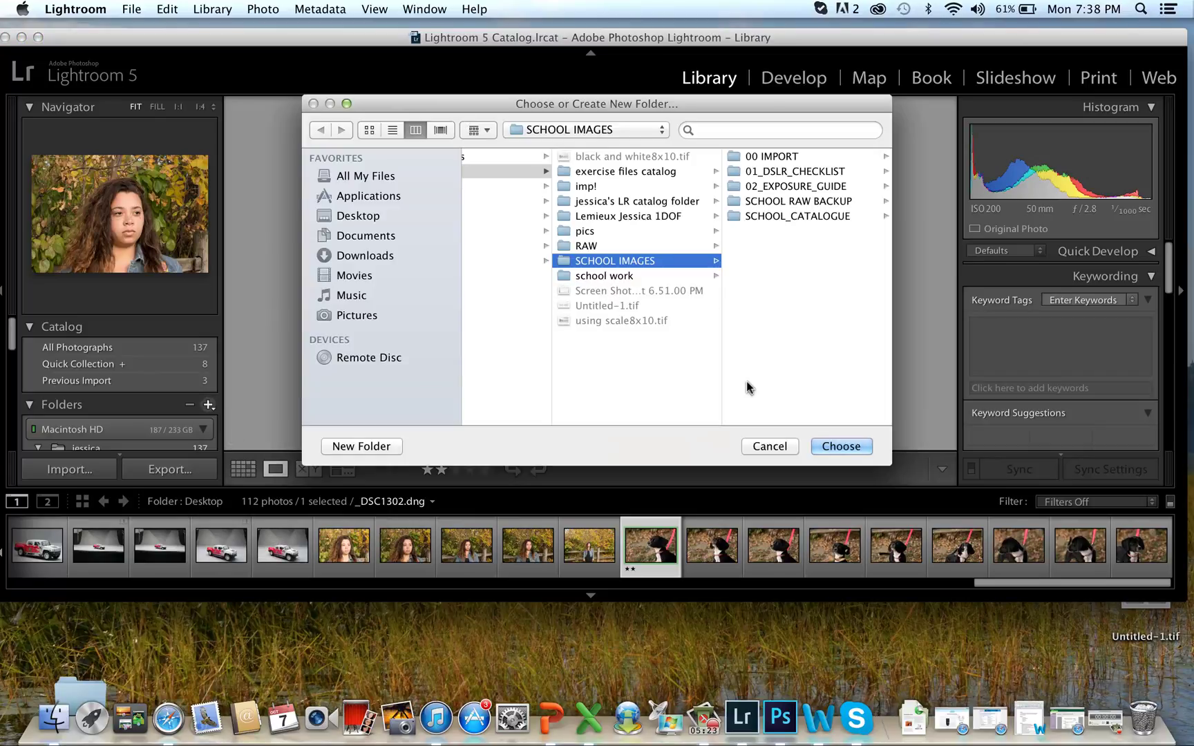
pyautogui.click(774, 446)
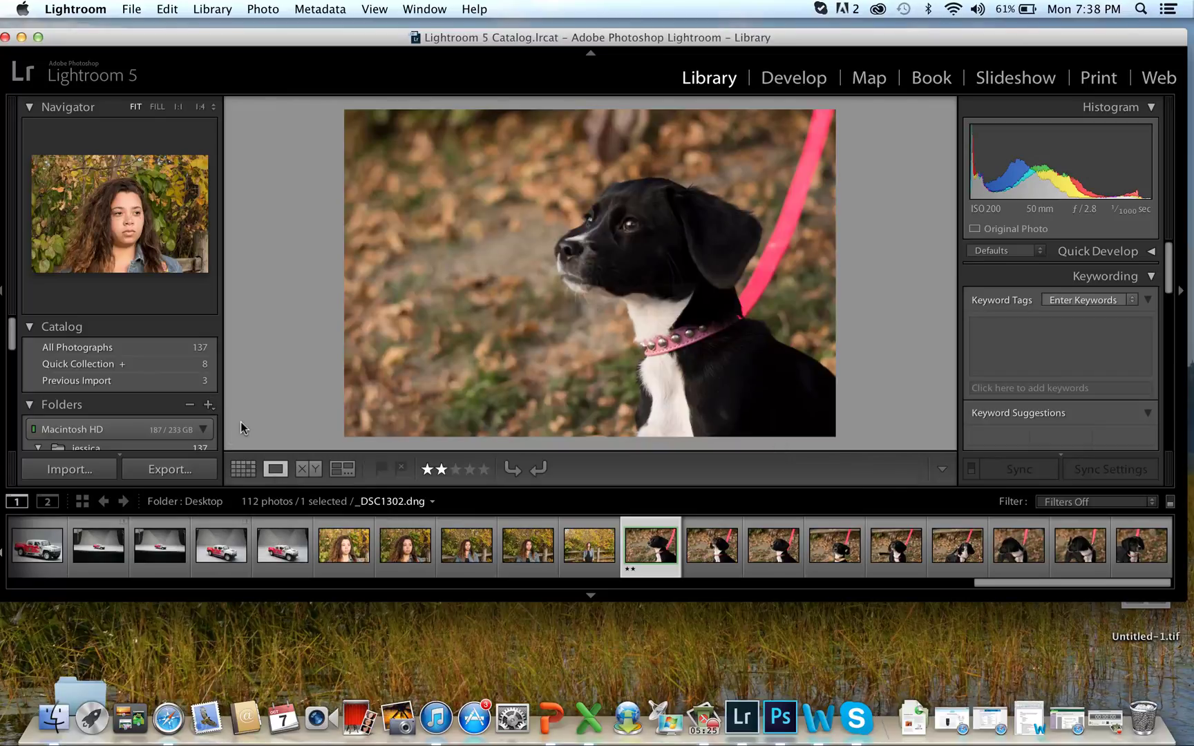
# - Look through the folder tree under Macintosh HD, select the home folder, and view the options for adding a folder
pyautogui.scroll(-3, 117, 401)
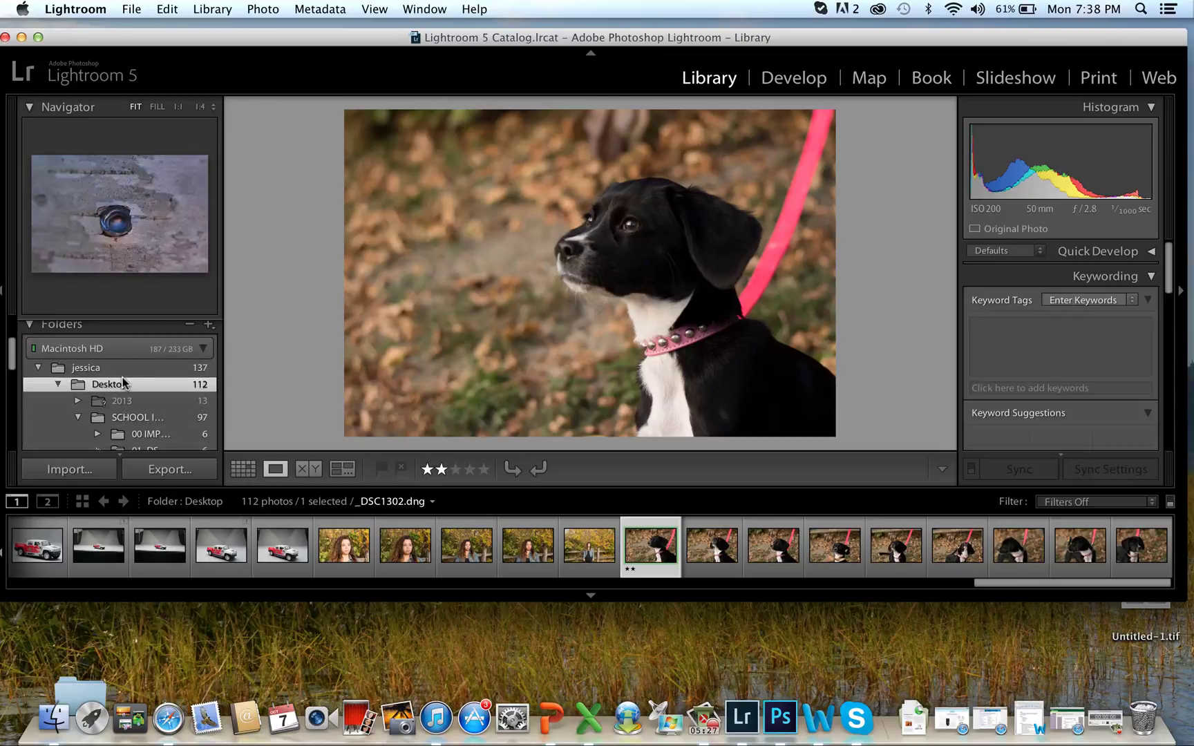
pyautogui.scroll(2, 116, 383)
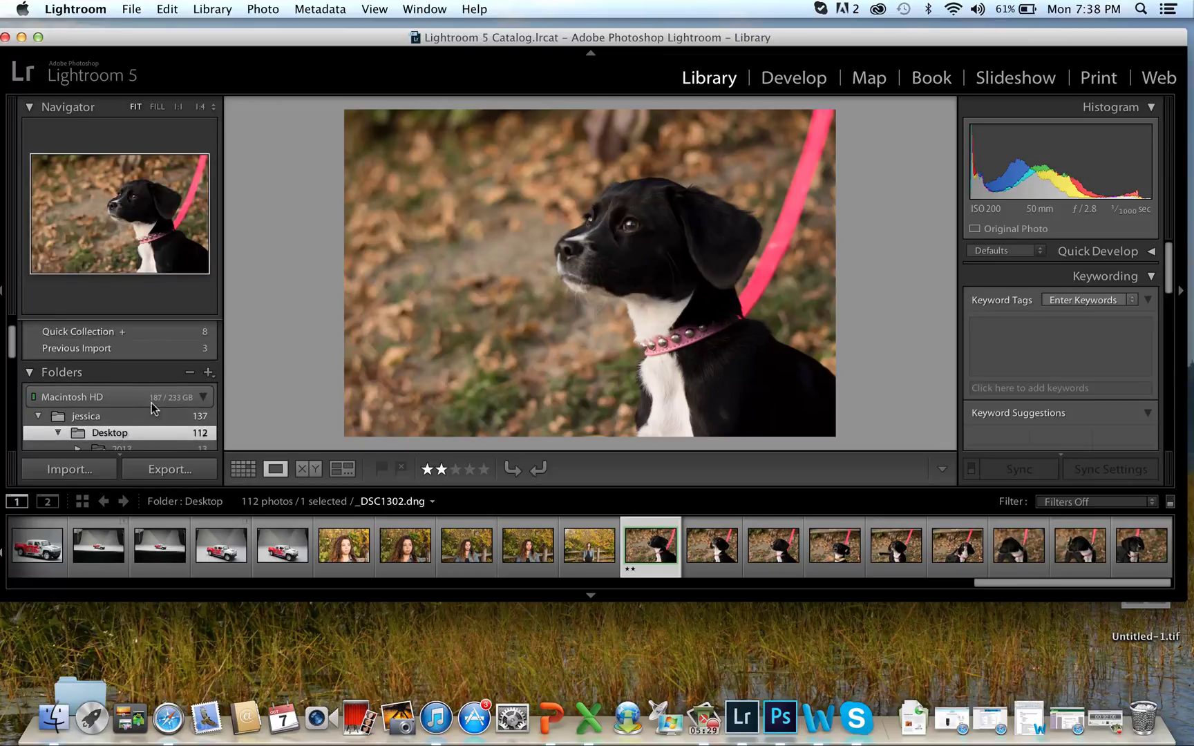
pyautogui.scroll(-2, 143, 415)
pyautogui.scroll(-3, 142, 408)
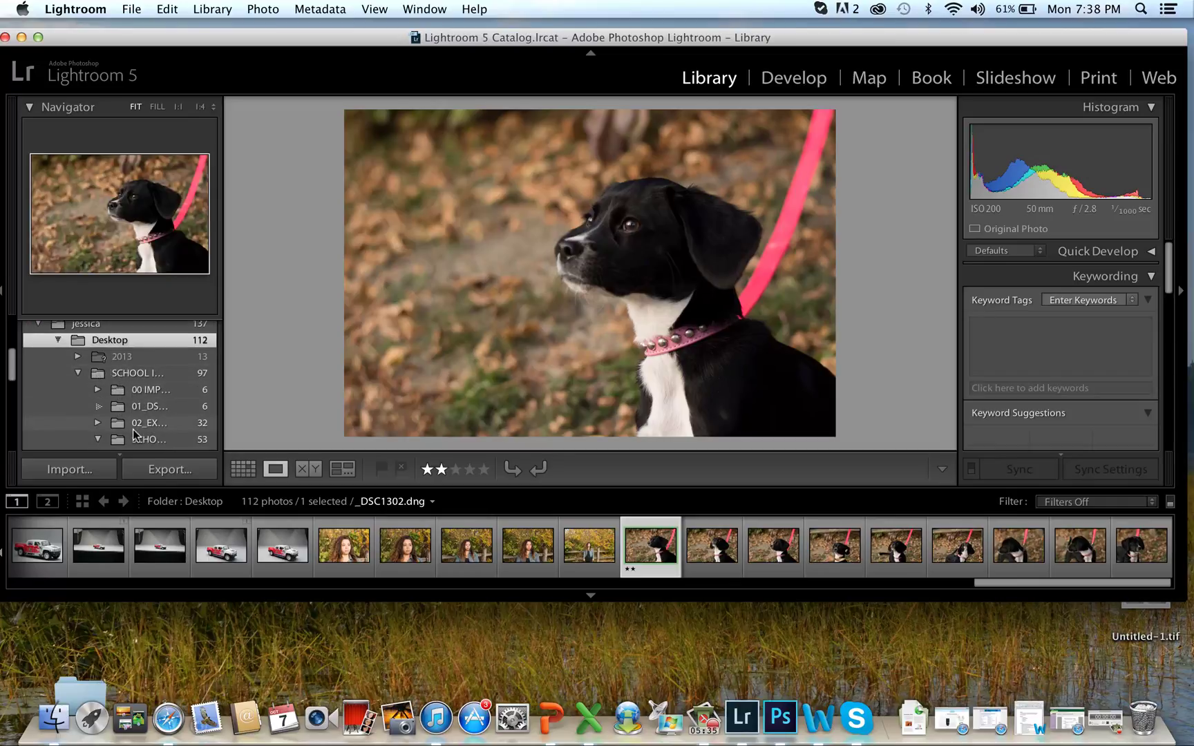
pyautogui.scroll(2, 135, 434)
pyautogui.scroll(2, 135, 434)
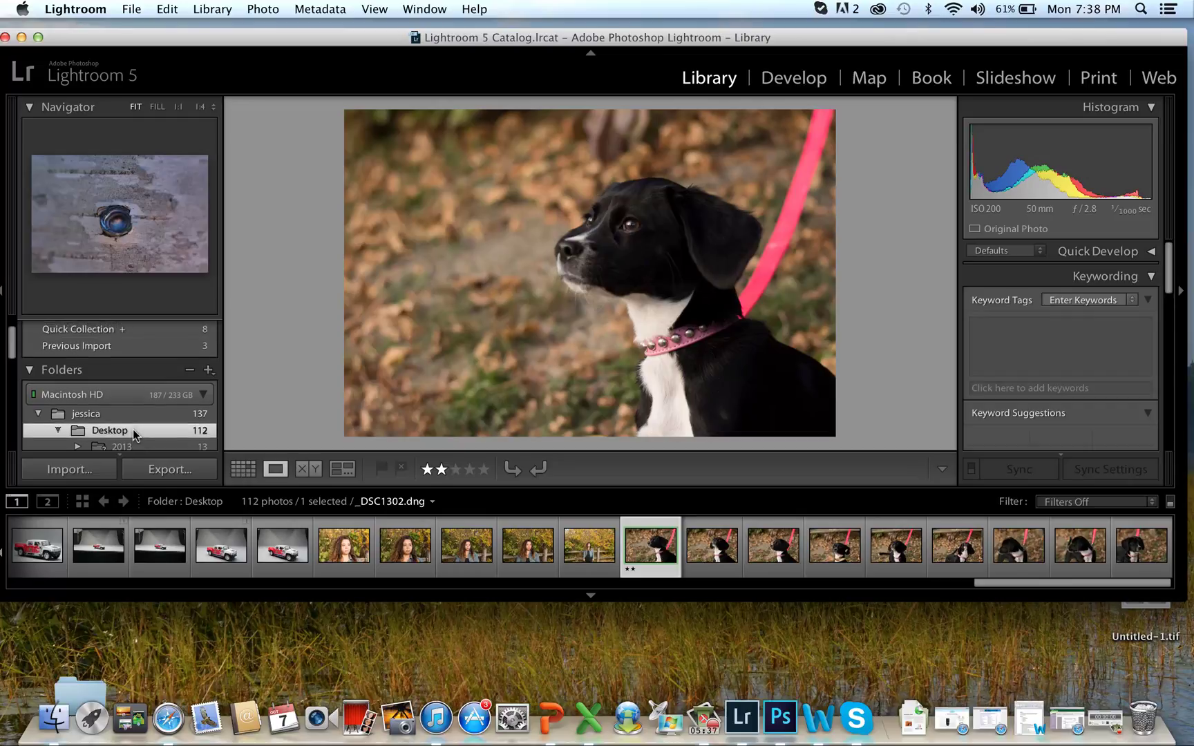
pyautogui.click(92, 417)
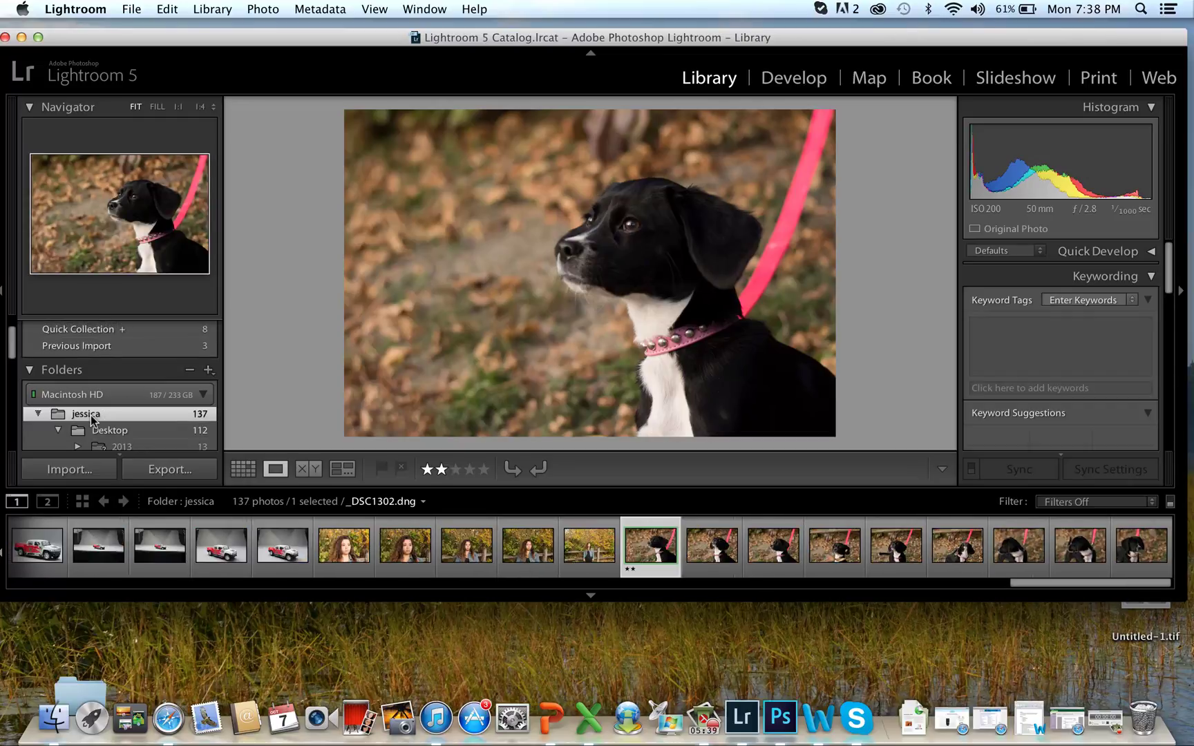
pyautogui.click(209, 370)
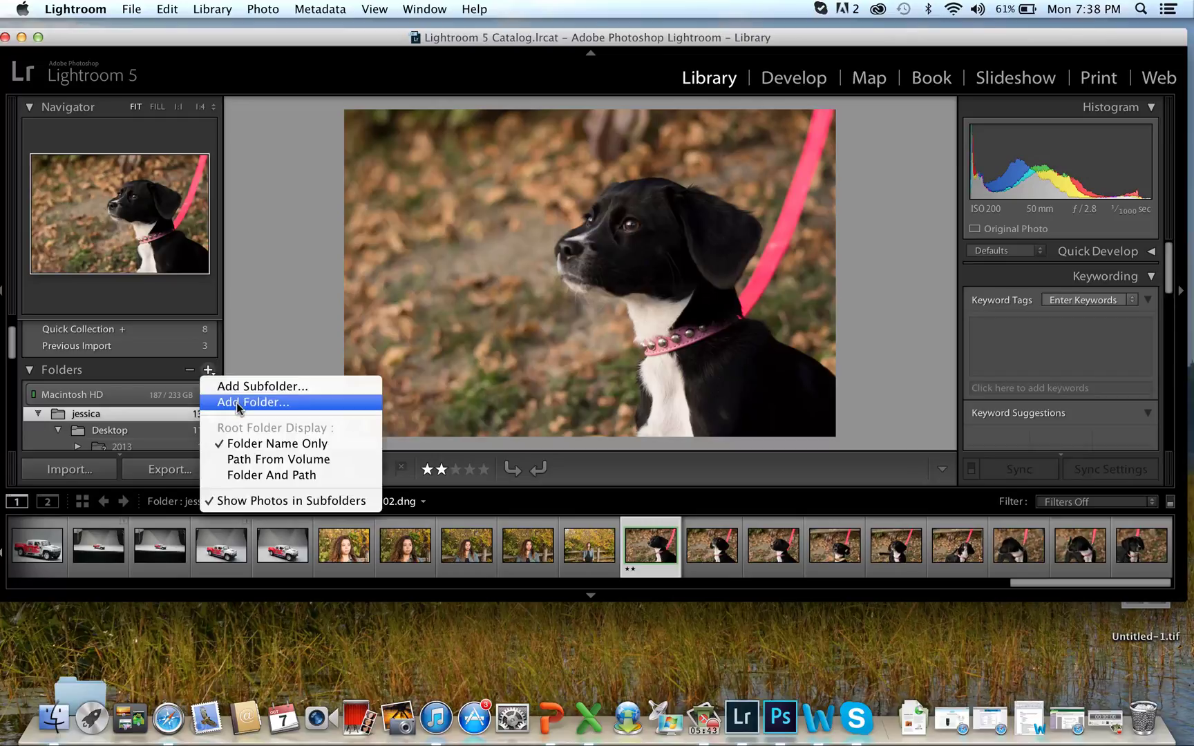
pyautogui.click(112, 420)
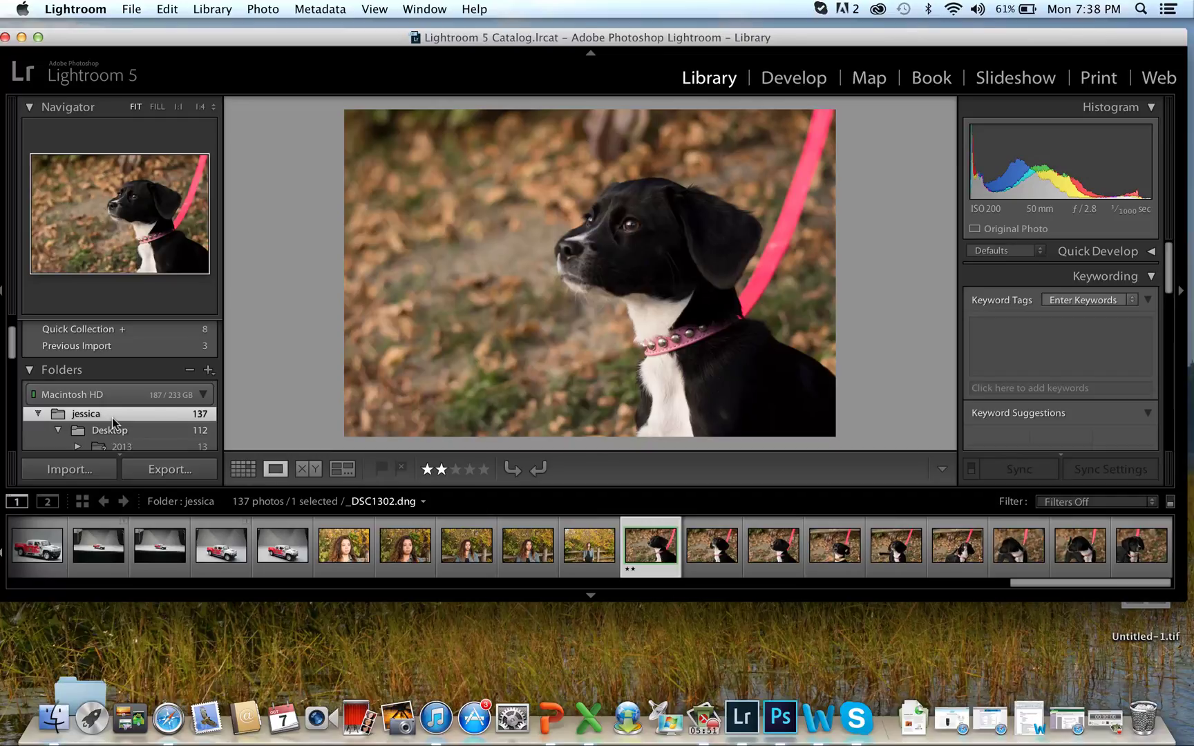
# - Show the 00 IMPORT folder inside SCHOOL IMAGES, view some of its photos, and select DSC_0091.JPG
pyautogui.scroll(-5, 112, 422)
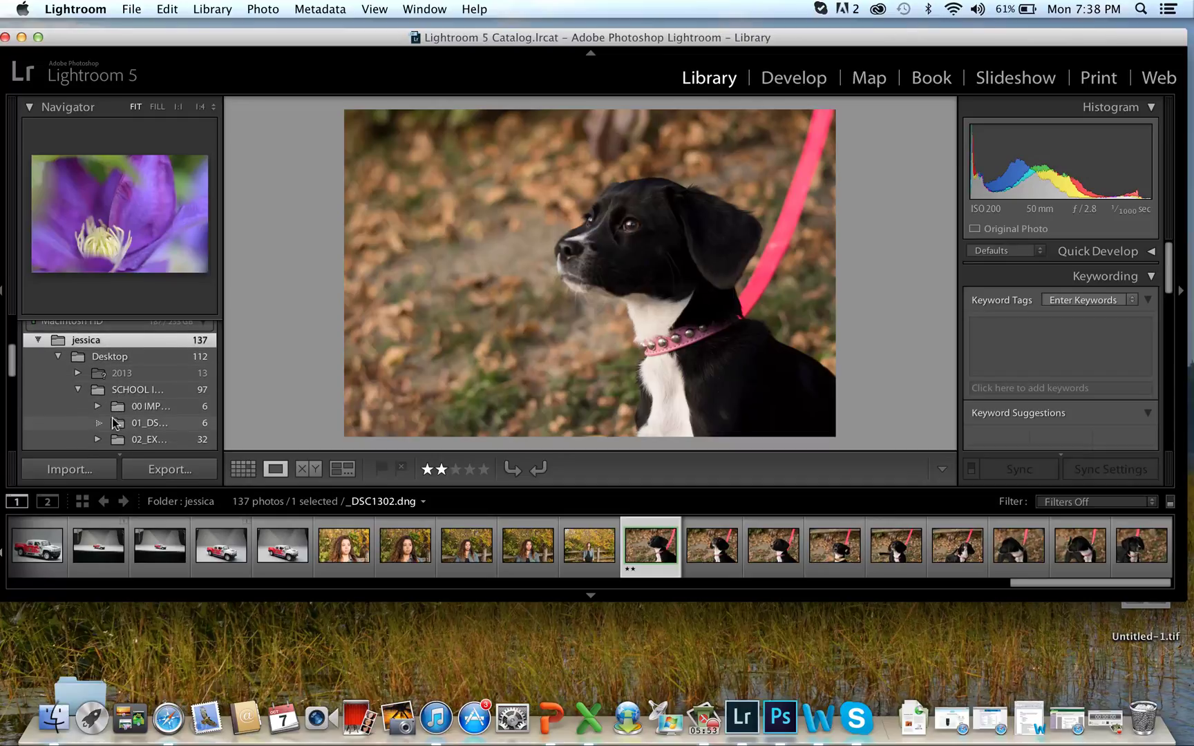
pyautogui.click(138, 384)
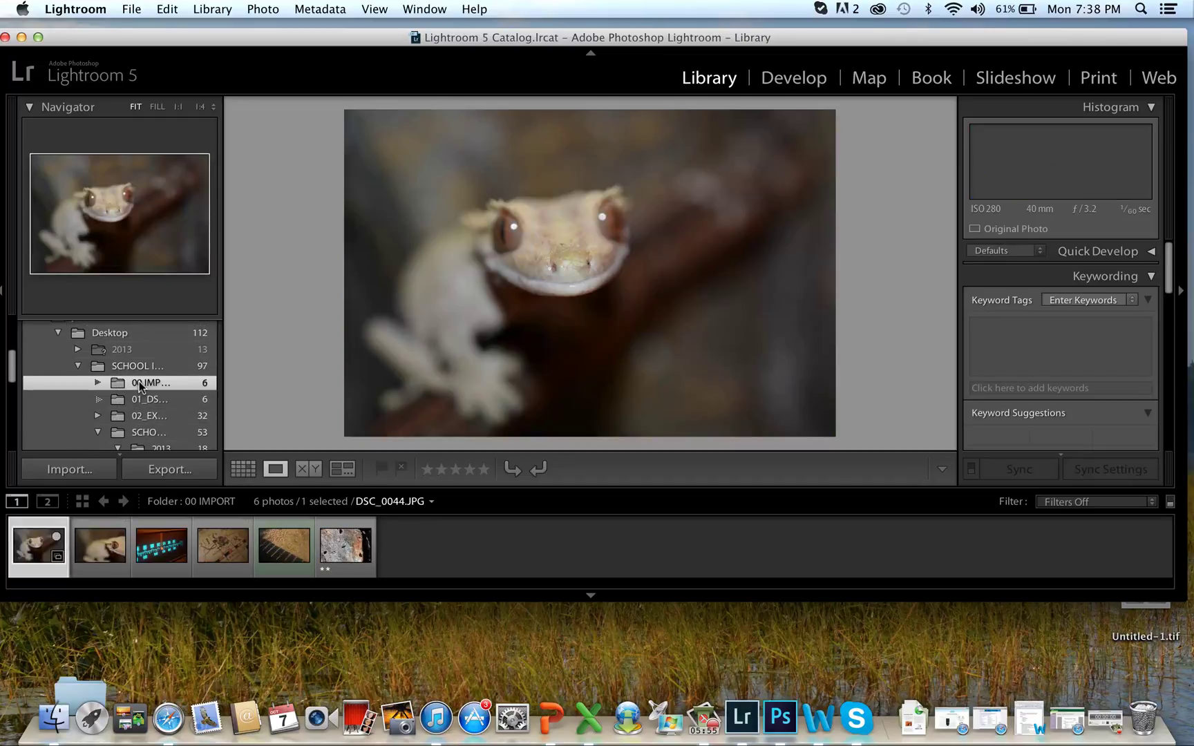
pyautogui.click(165, 556)
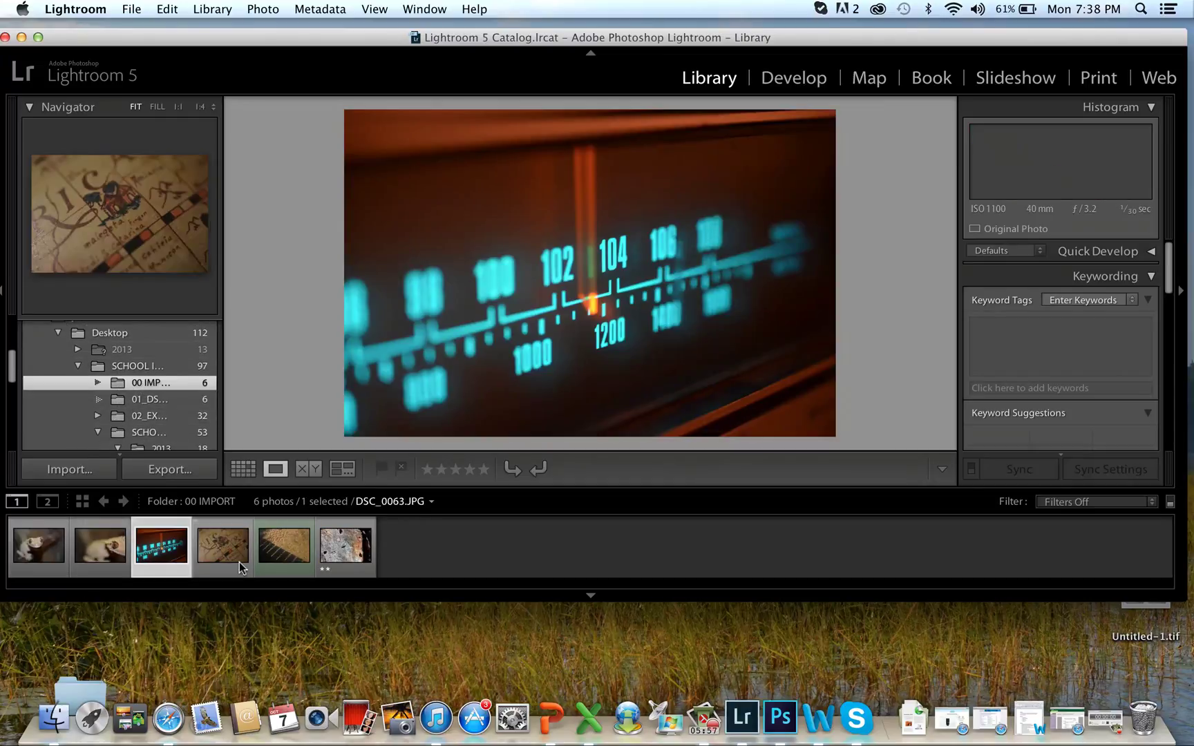
pyautogui.click(238, 563)
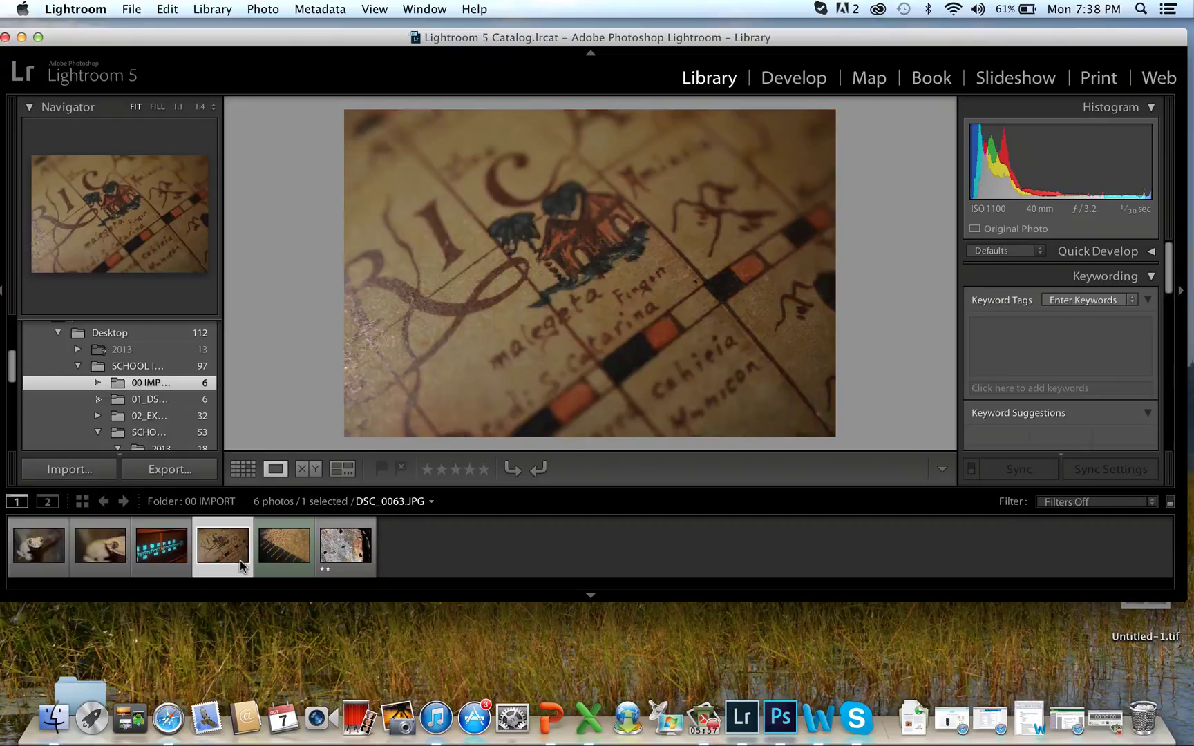
pyautogui.click(346, 553)
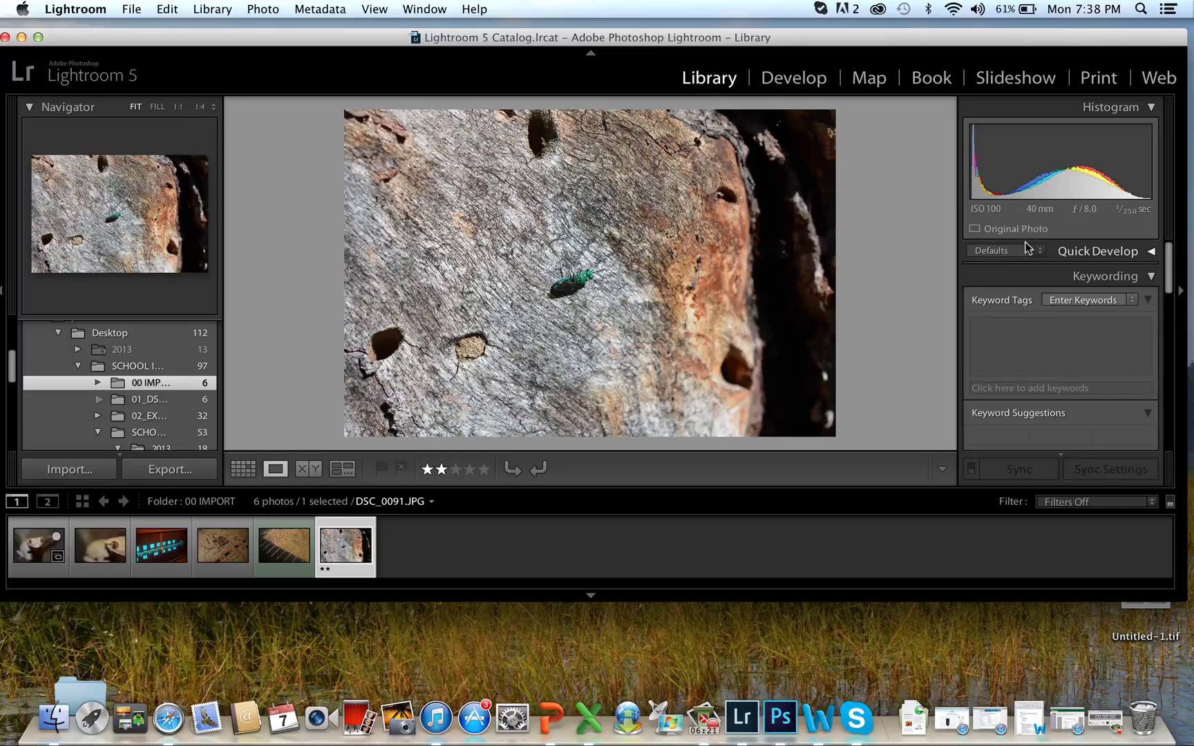
# - Rename DSC_0091.JPG as bug through its file name metadata
pyautogui.scroll(-10, 992, 250)
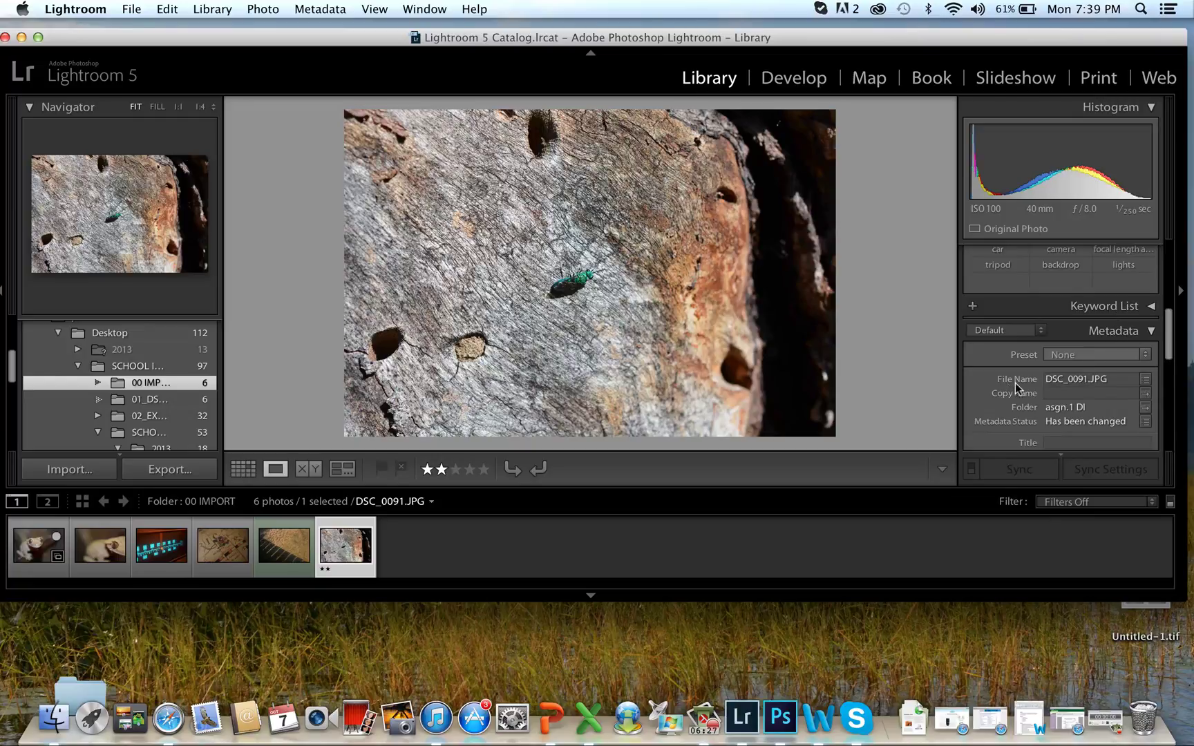
pyautogui.click(1069, 385)
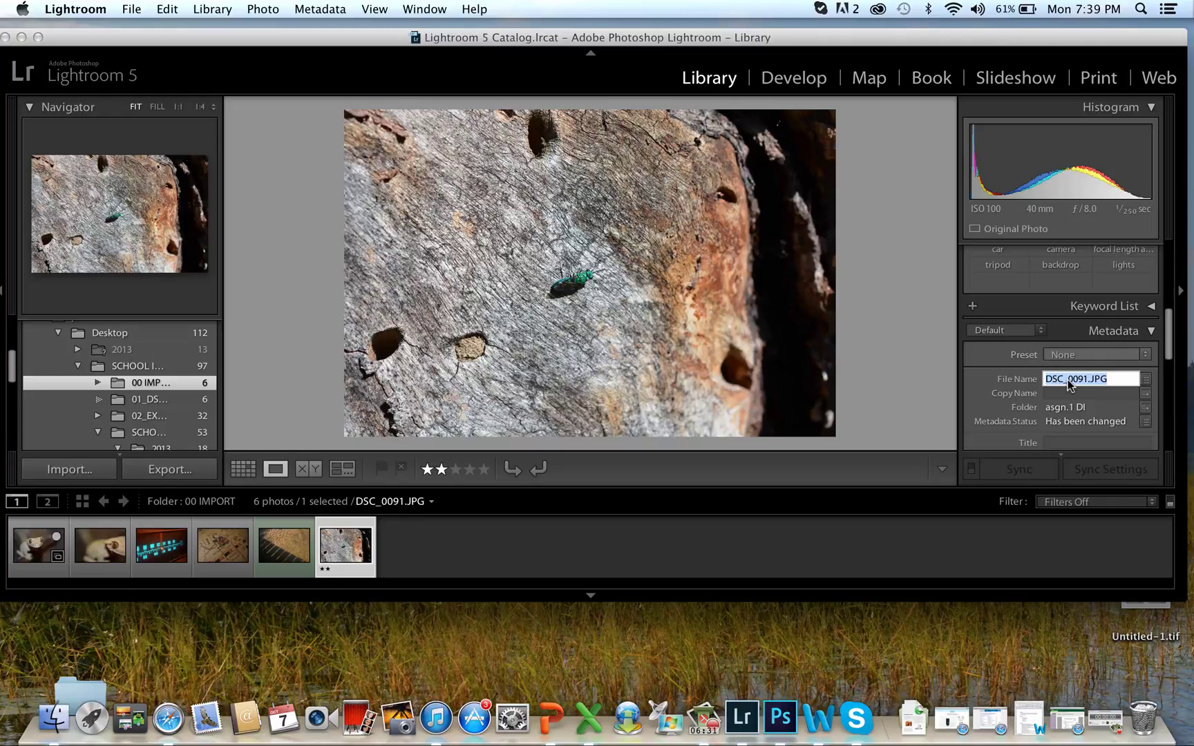
pyautogui.write('bug')
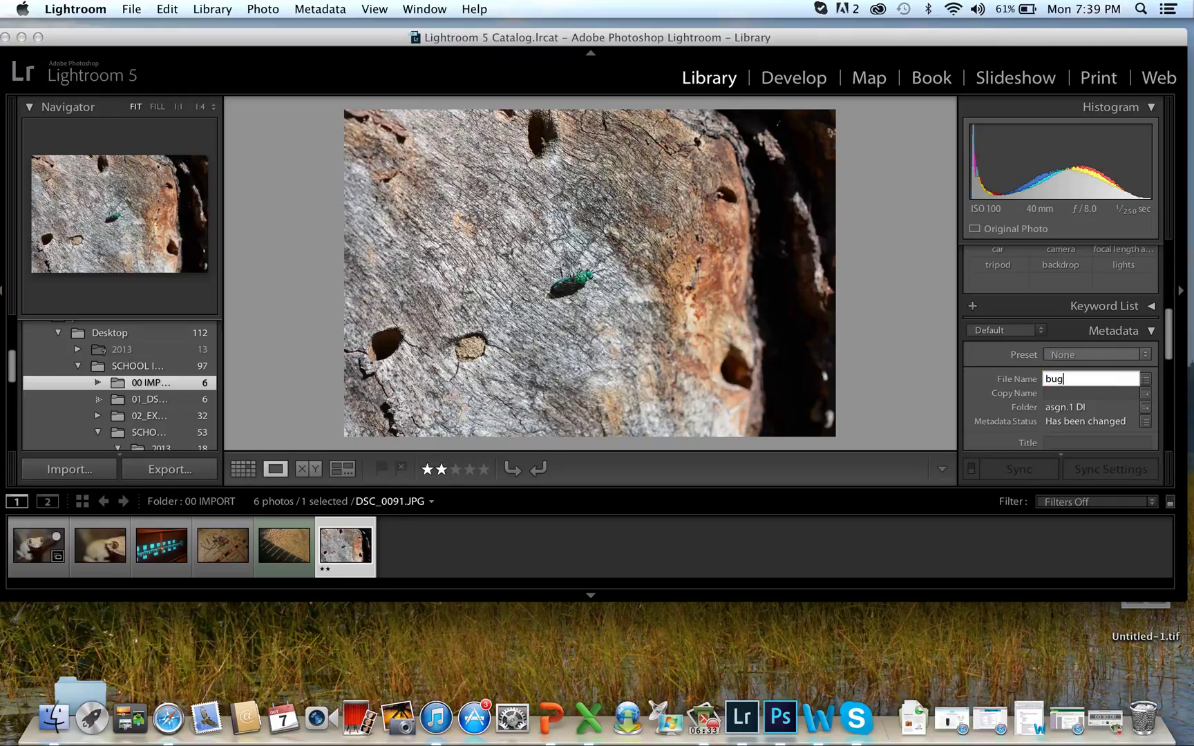
pyautogui.press('Return')
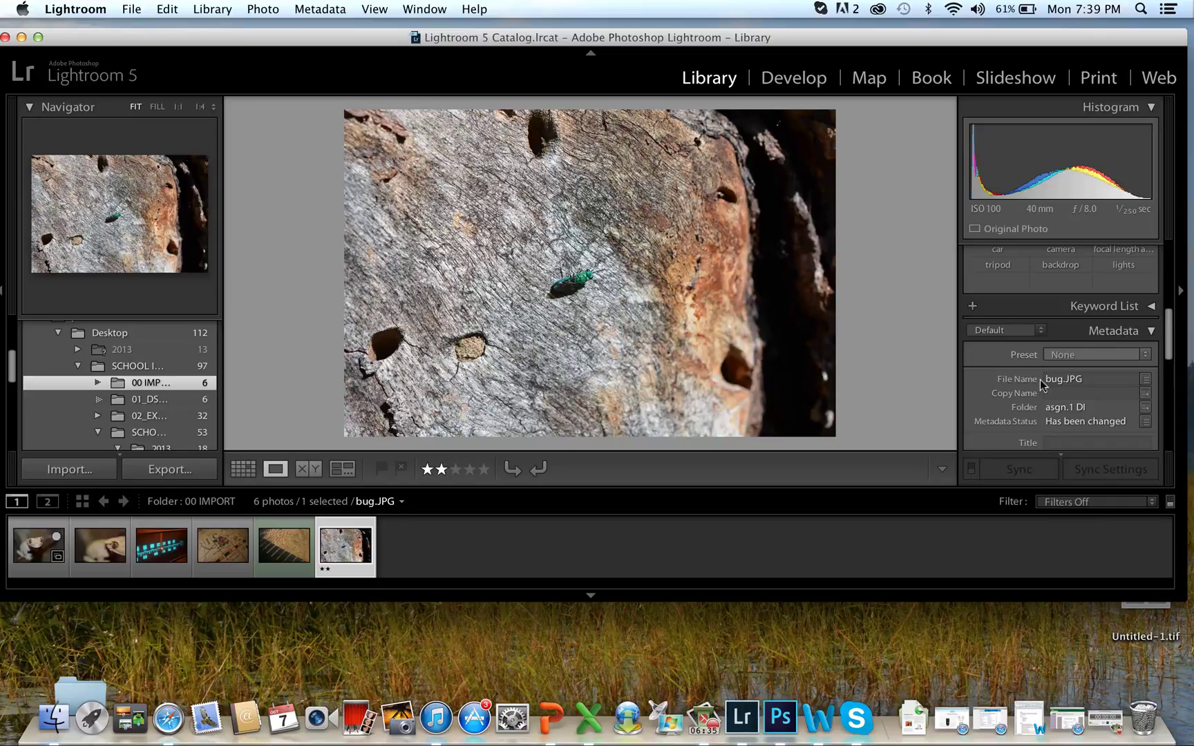
# - View DSC_0067.JPG, return to bug.JPG, and look through its Develop adjustments from Basic down to Noise Reduction
pyautogui.click(225, 553)
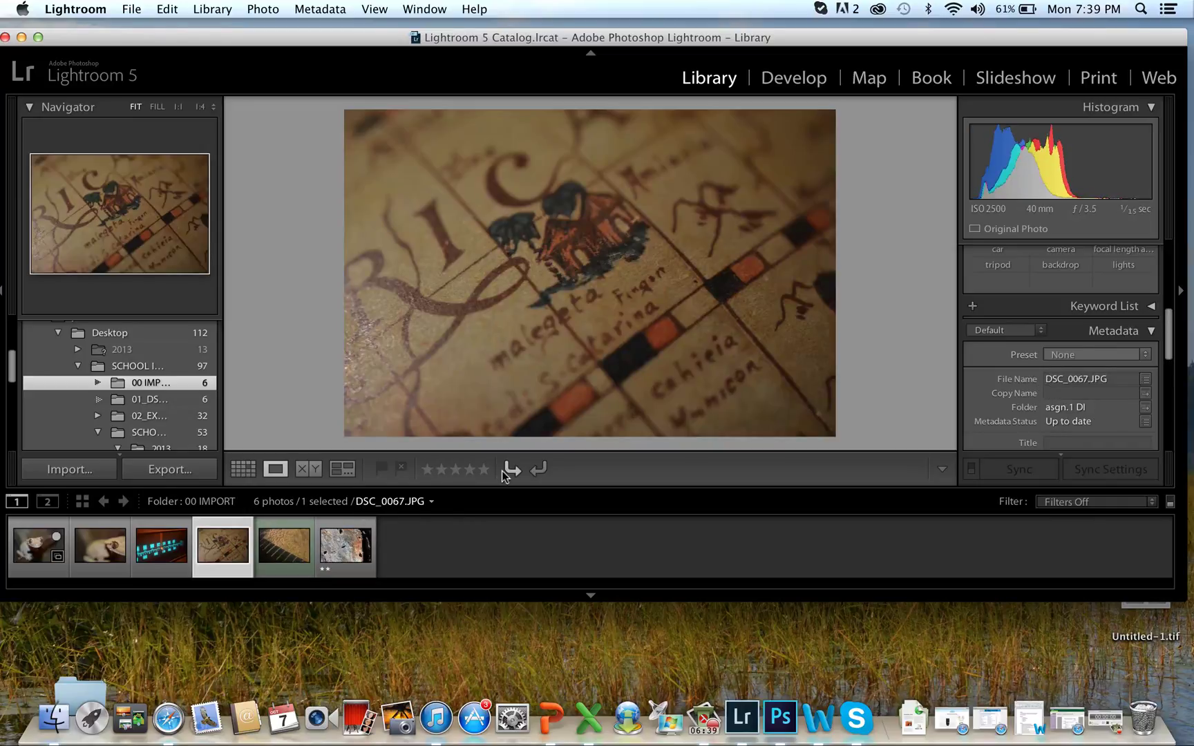
pyautogui.click(342, 550)
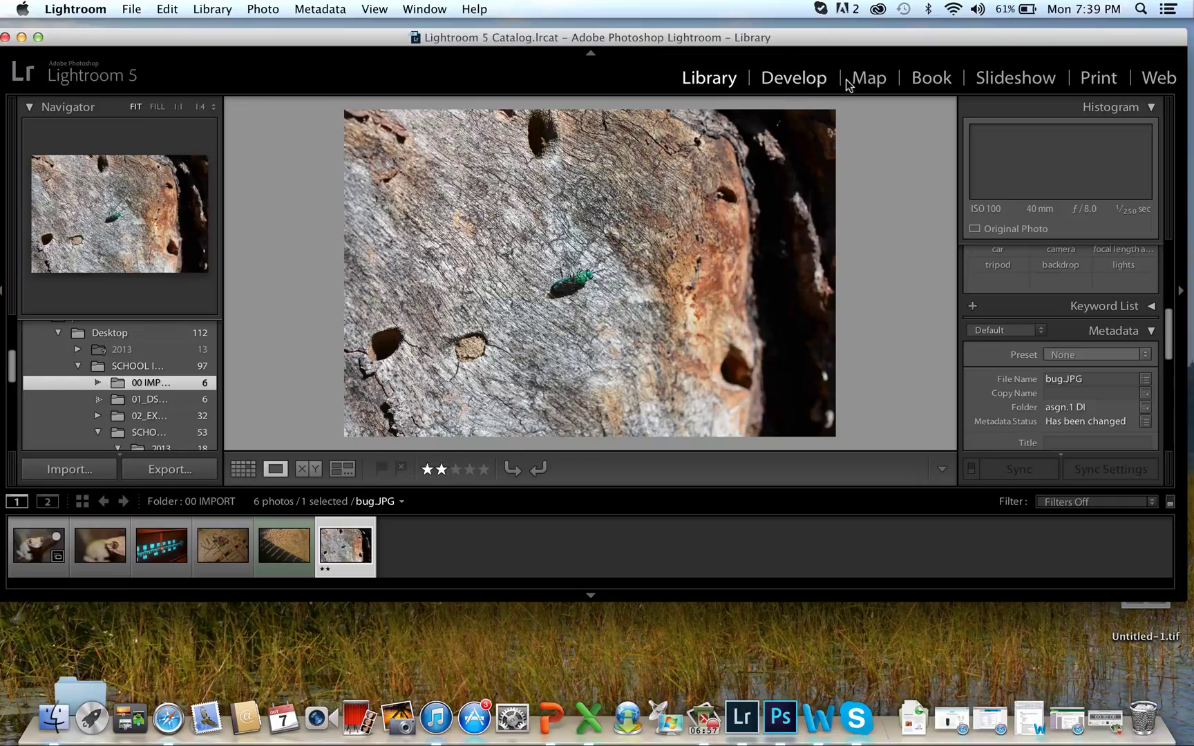
pyautogui.click(786, 88)
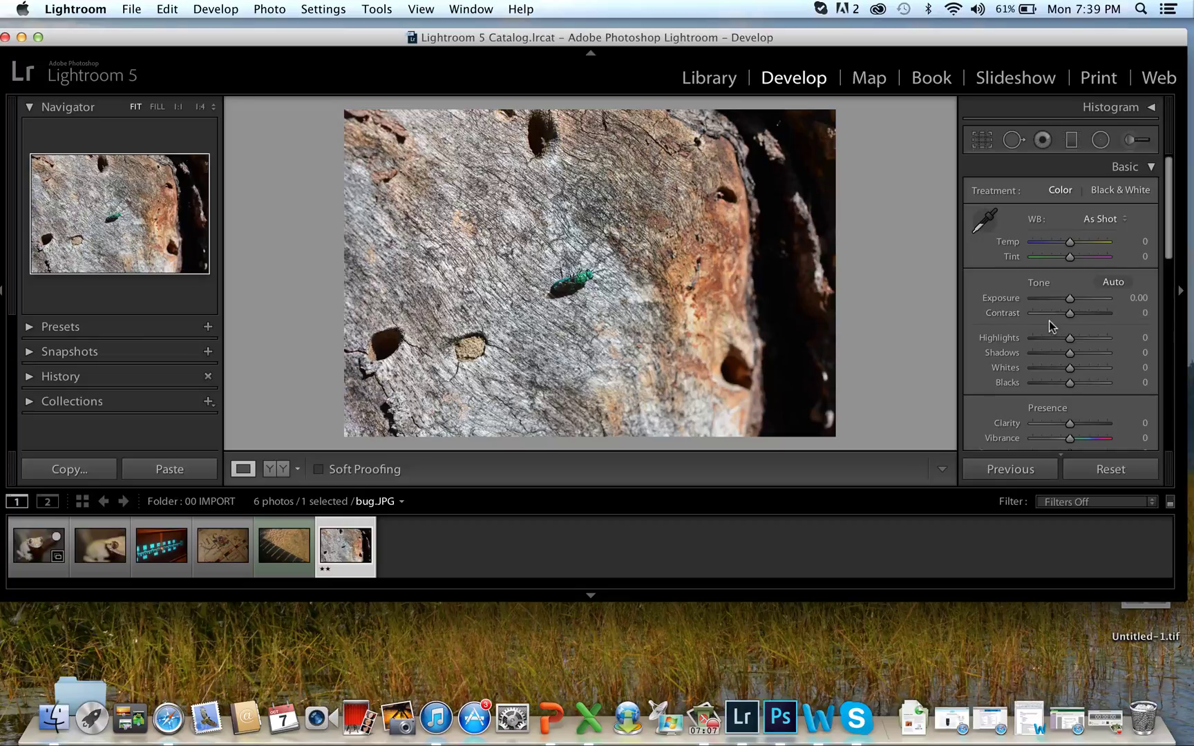
pyautogui.scroll(-10, 1051, 326)
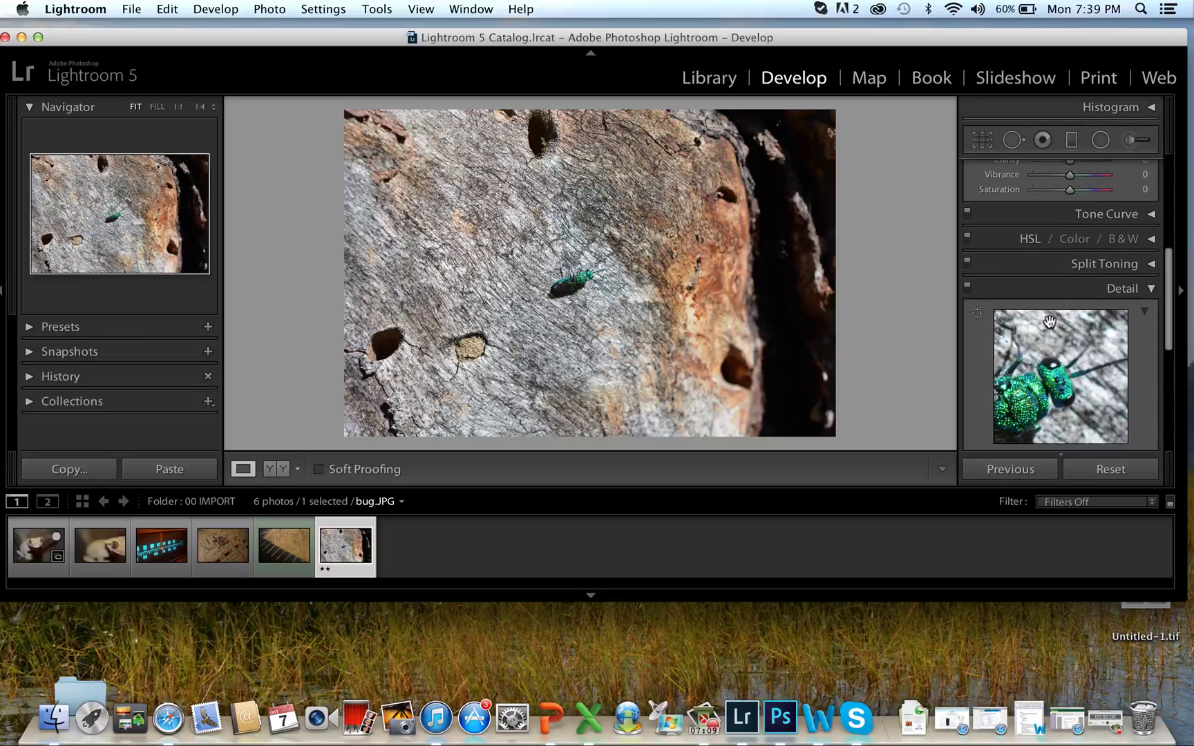
pyautogui.scroll(-2, 1049, 321)
pyautogui.scroll(-3, 1049, 321)
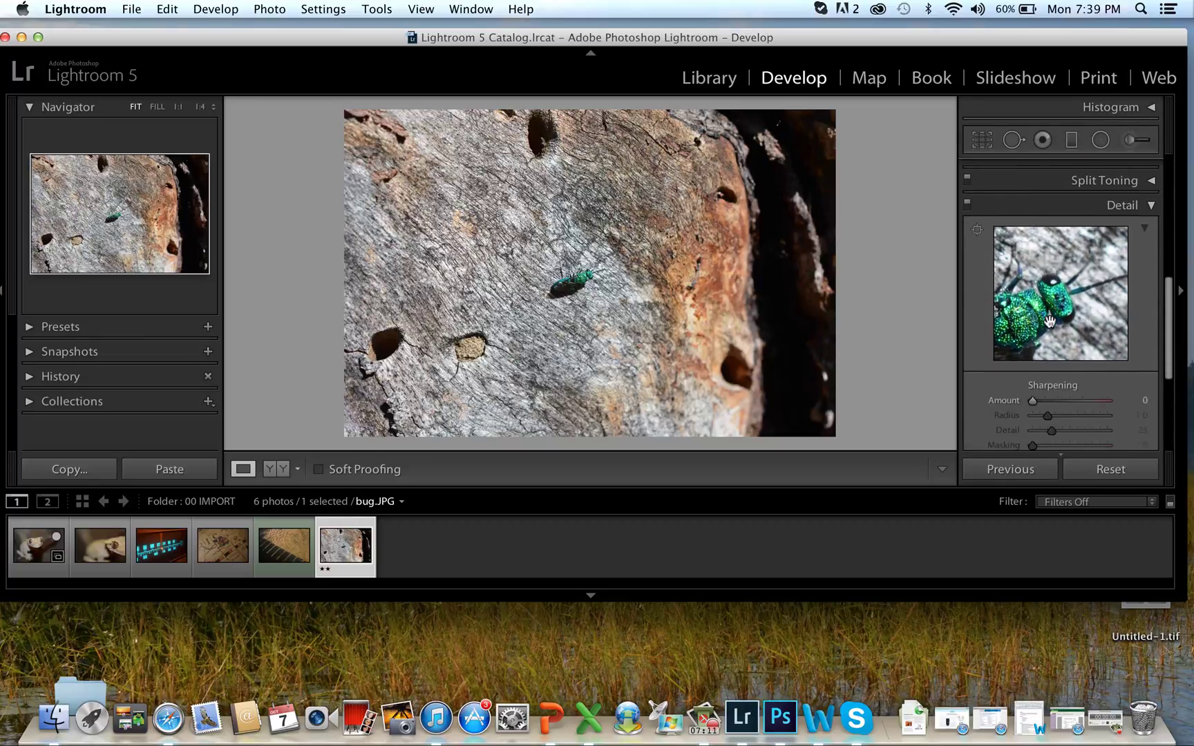
pyautogui.scroll(4, 1050, 321)
pyautogui.scroll(-10, 1050, 321)
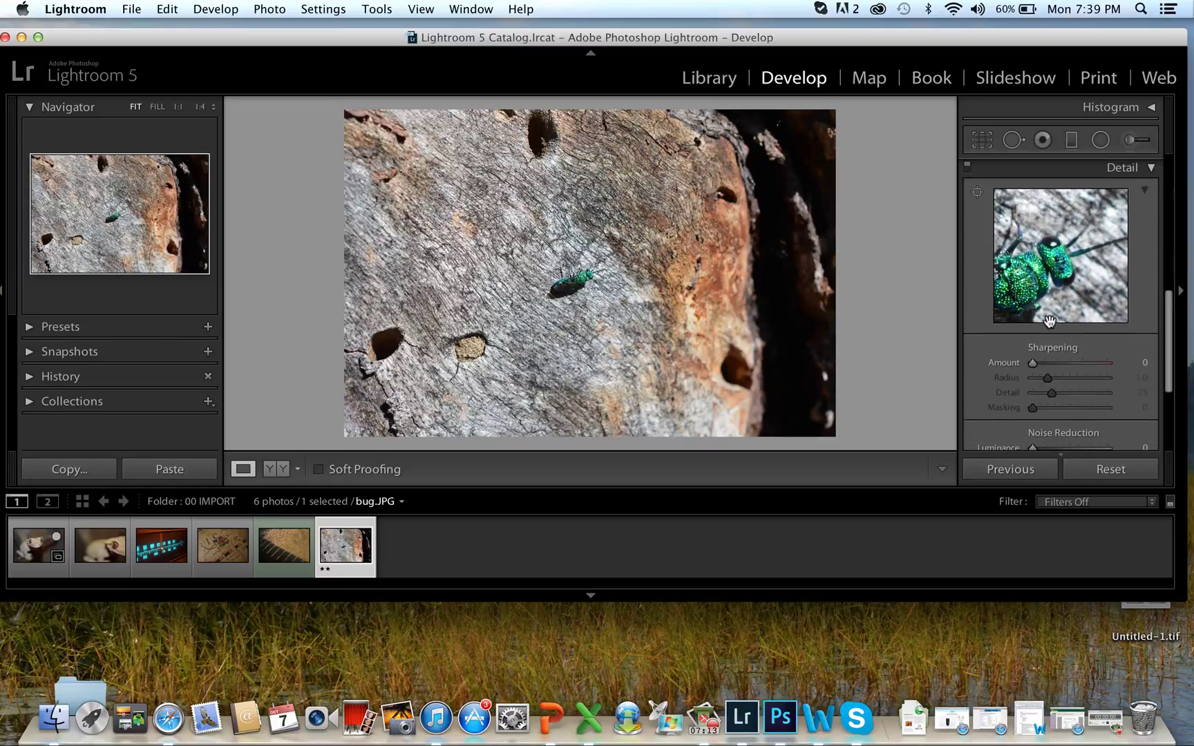
pyautogui.scroll(-2, 1049, 311)
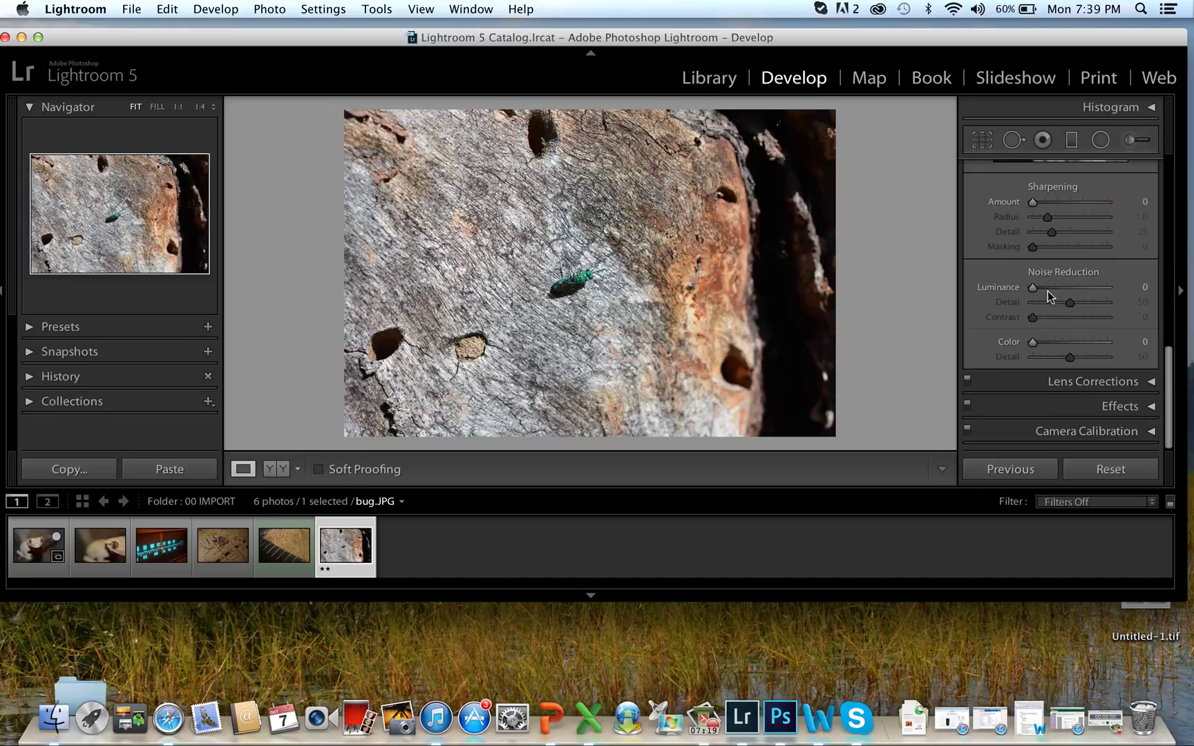
# - Switch to the Print module and look through the contact sheet's image and layout settings for bug.JPG
pyautogui.click(1092, 84)
pyautogui.scroll(-2, 1068, 316)
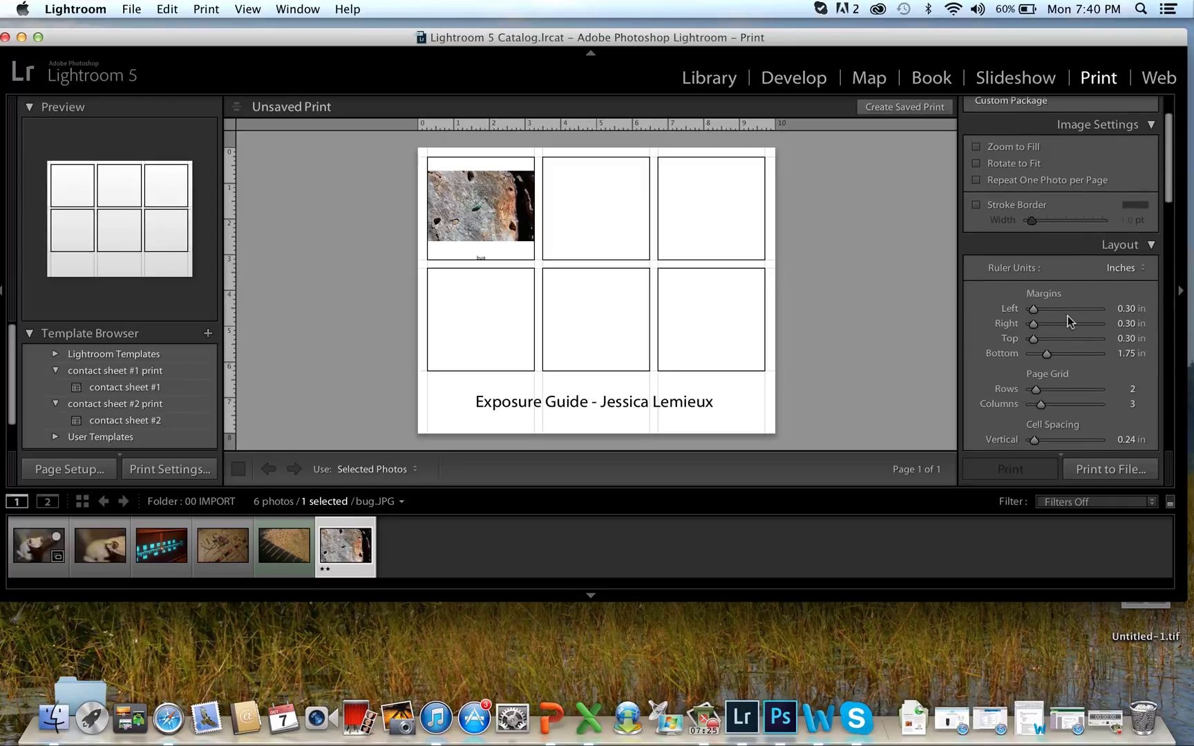
pyautogui.scroll(-4, 1067, 316)
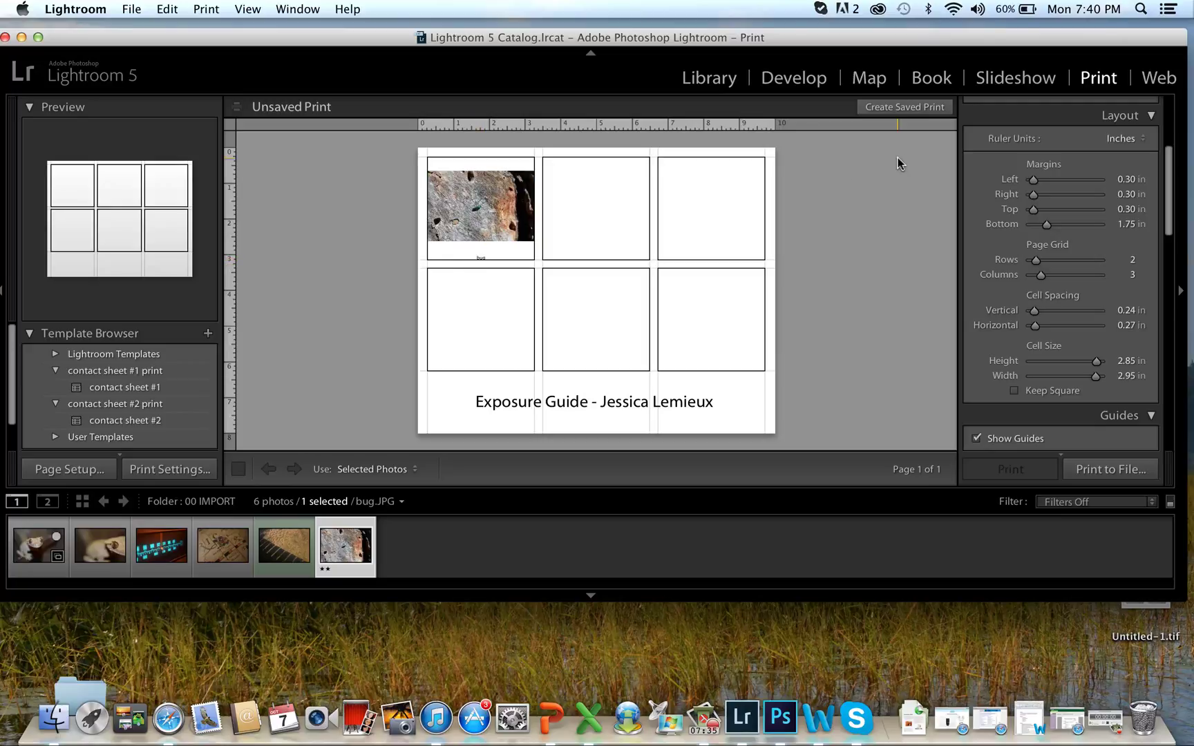
pyautogui.scroll(5, 1101, 101)
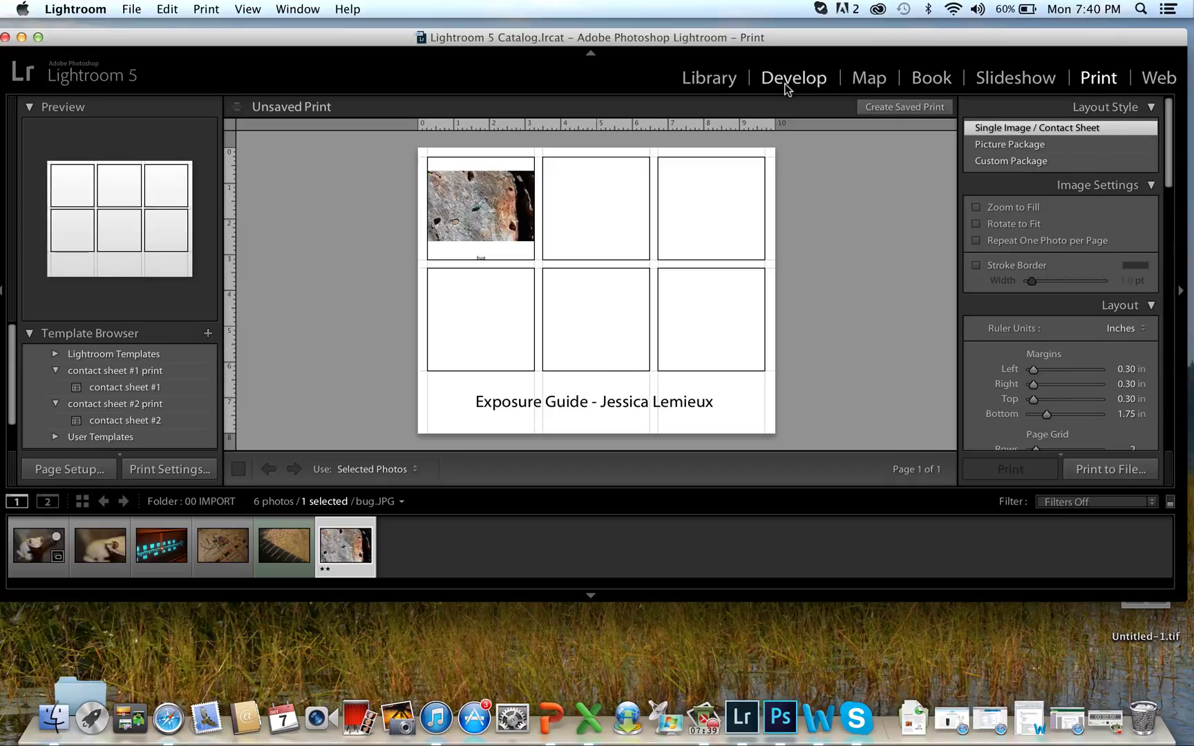
# - Return to the Library module and look through the metadata display sets and metadata fields for bug.JPG
pyautogui.click(735, 81)
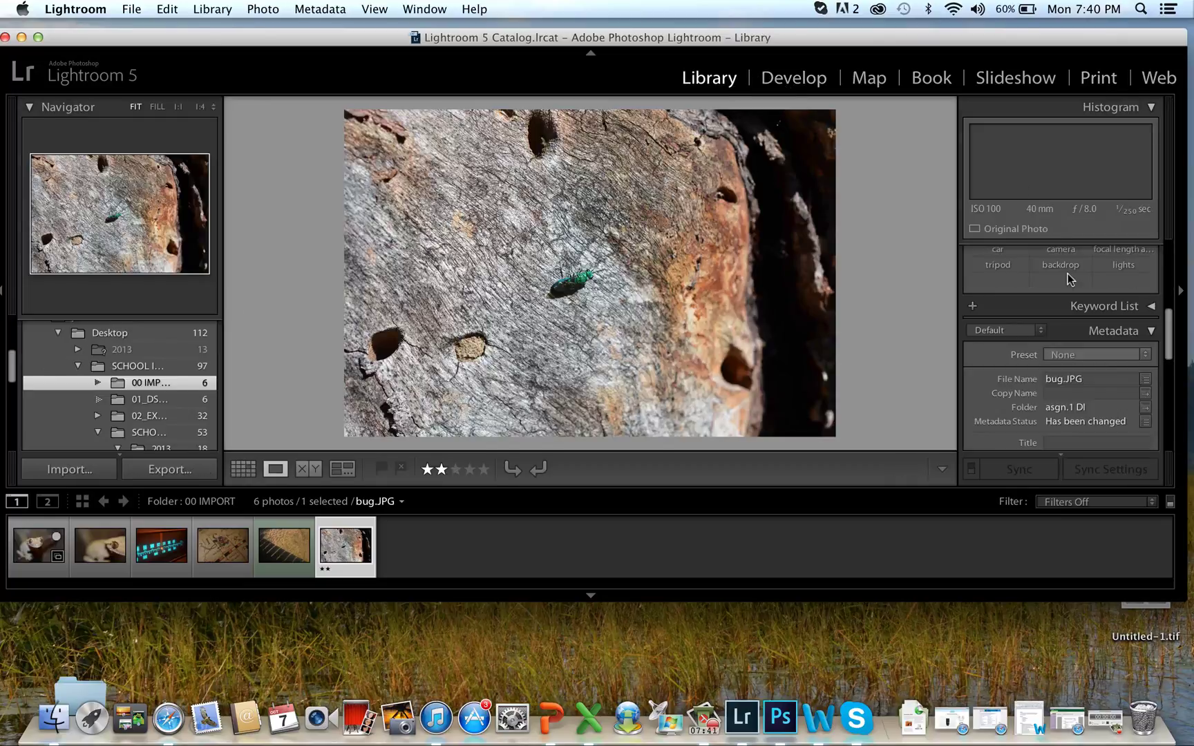
pyautogui.click(1041, 330)
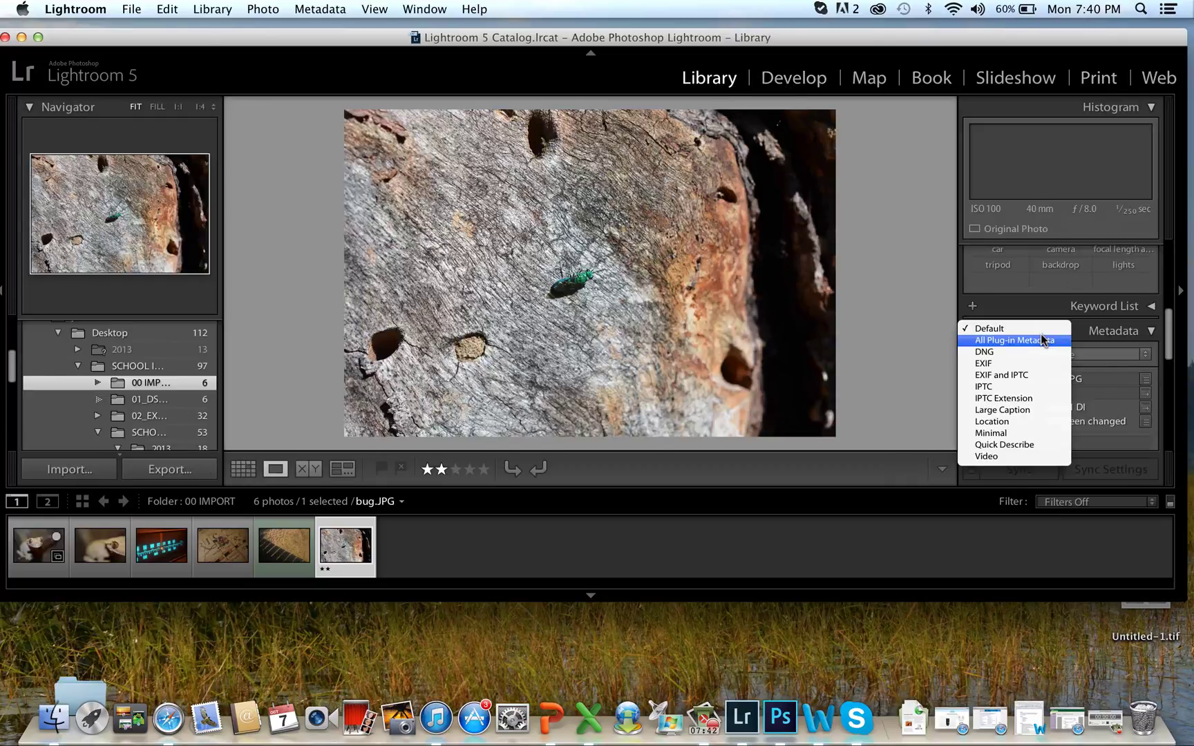
pyautogui.click(1088, 339)
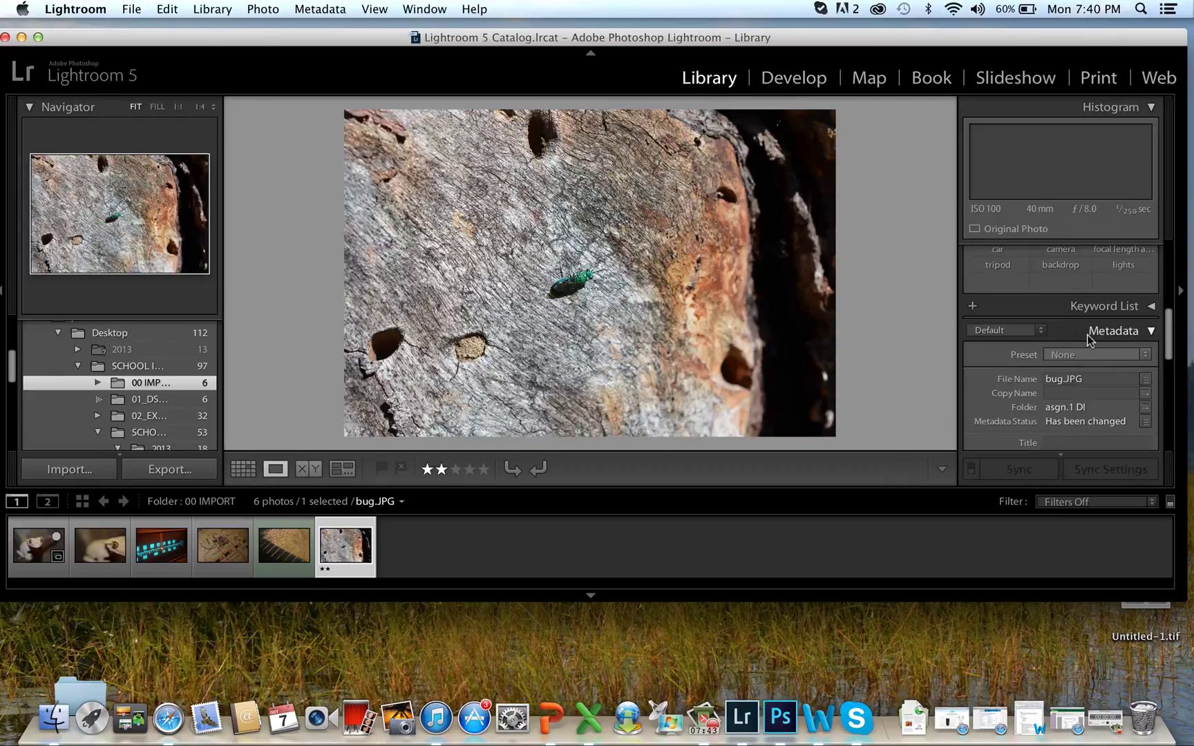
pyautogui.click(1152, 333)
pyautogui.click(1148, 407)
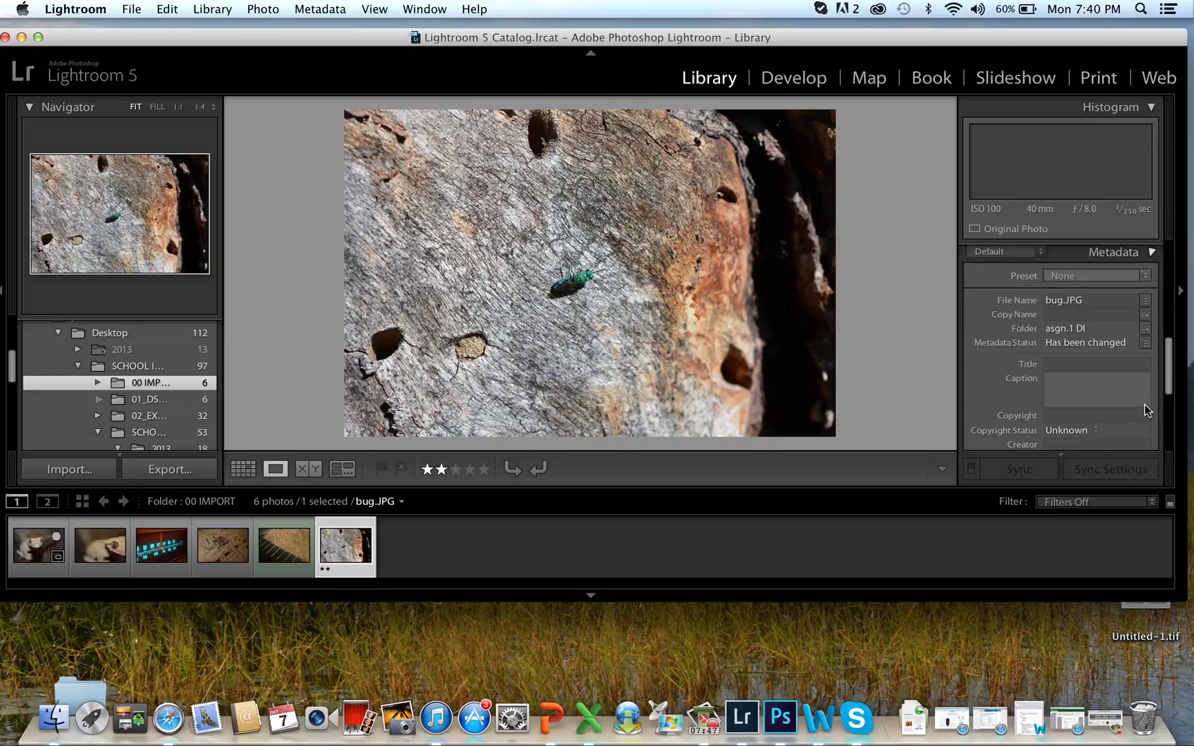
# - Open the metadata preset editor and enter @ followed by the creator's first name as the IPTC Creator
pyautogui.click(1153, 278)
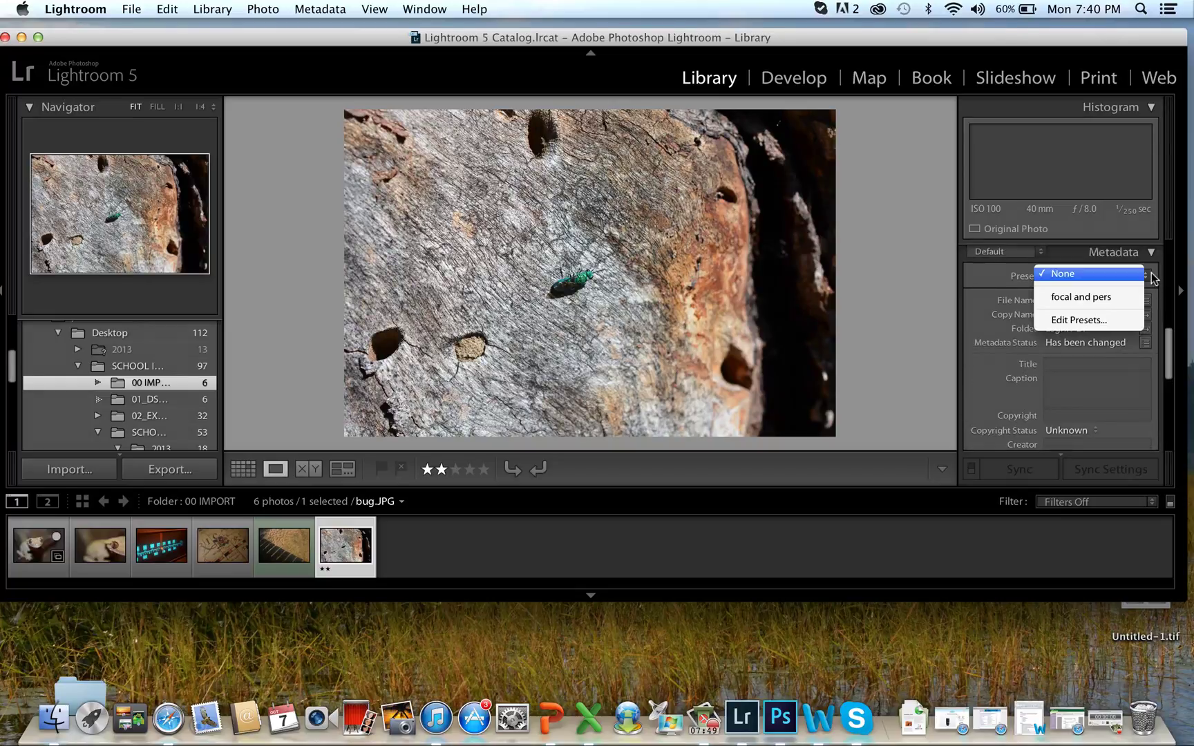
pyautogui.click(1103, 321)
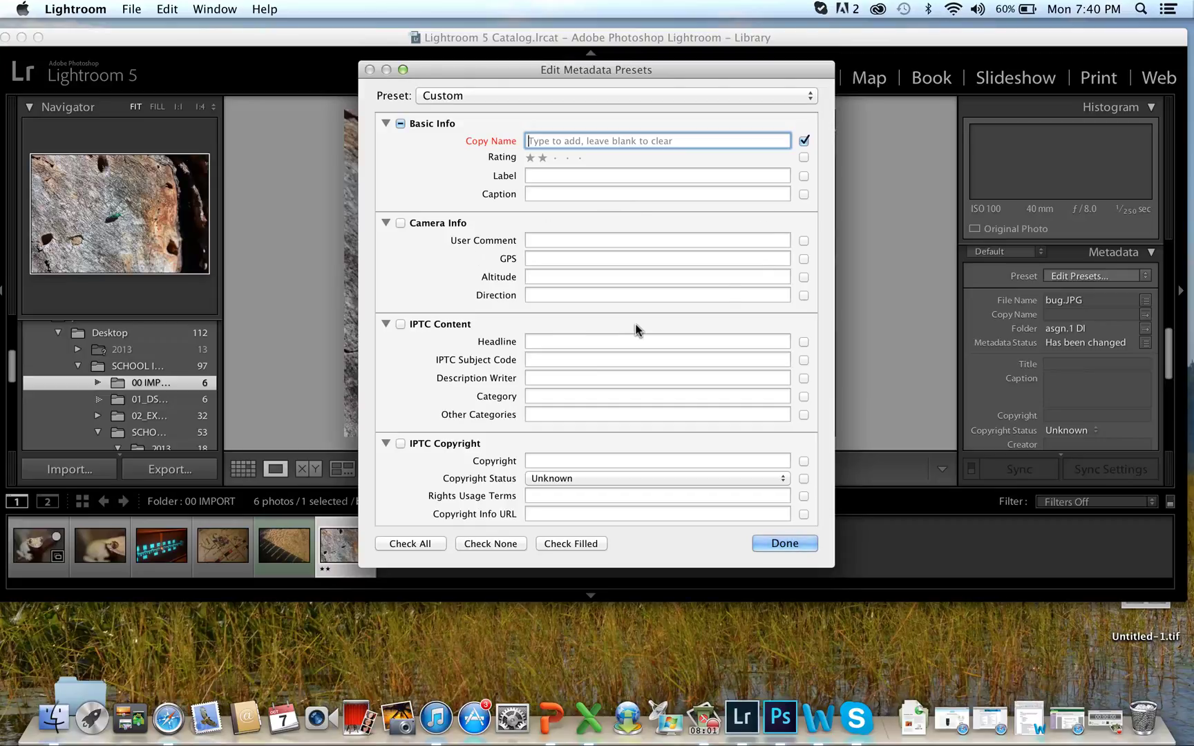
pyautogui.scroll(-5, 629, 445)
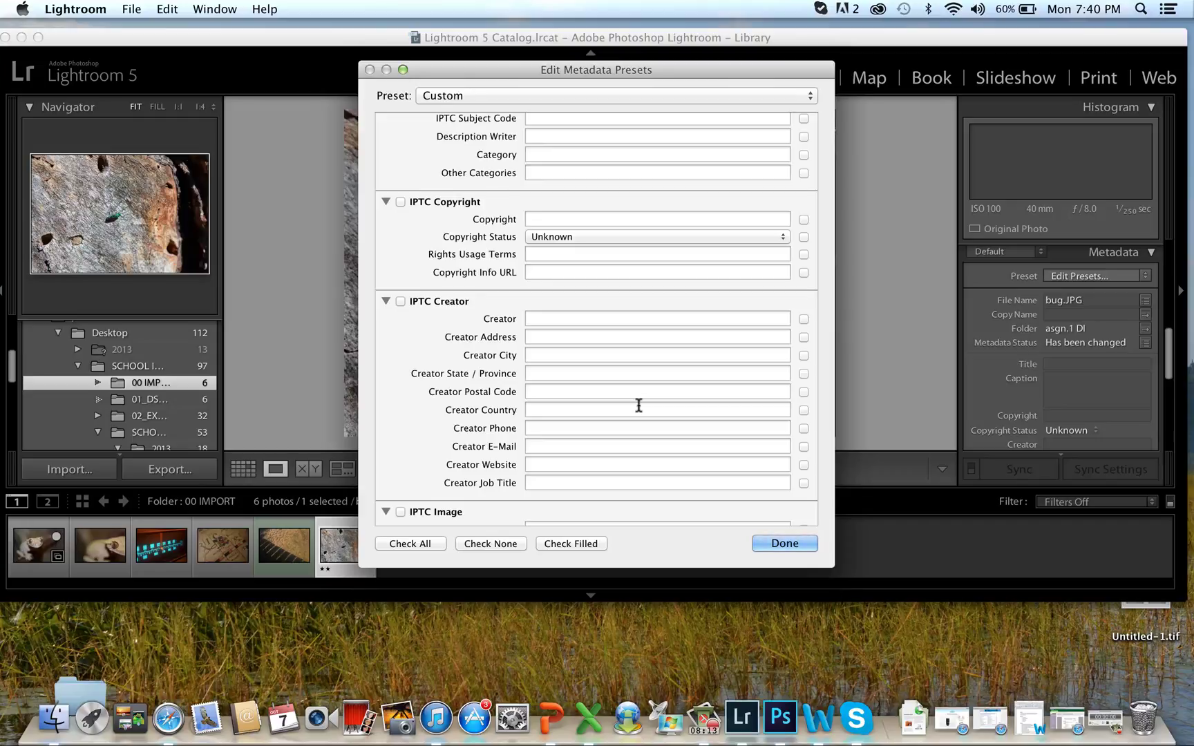
pyautogui.click(596, 319)
pyautogui.write('@')
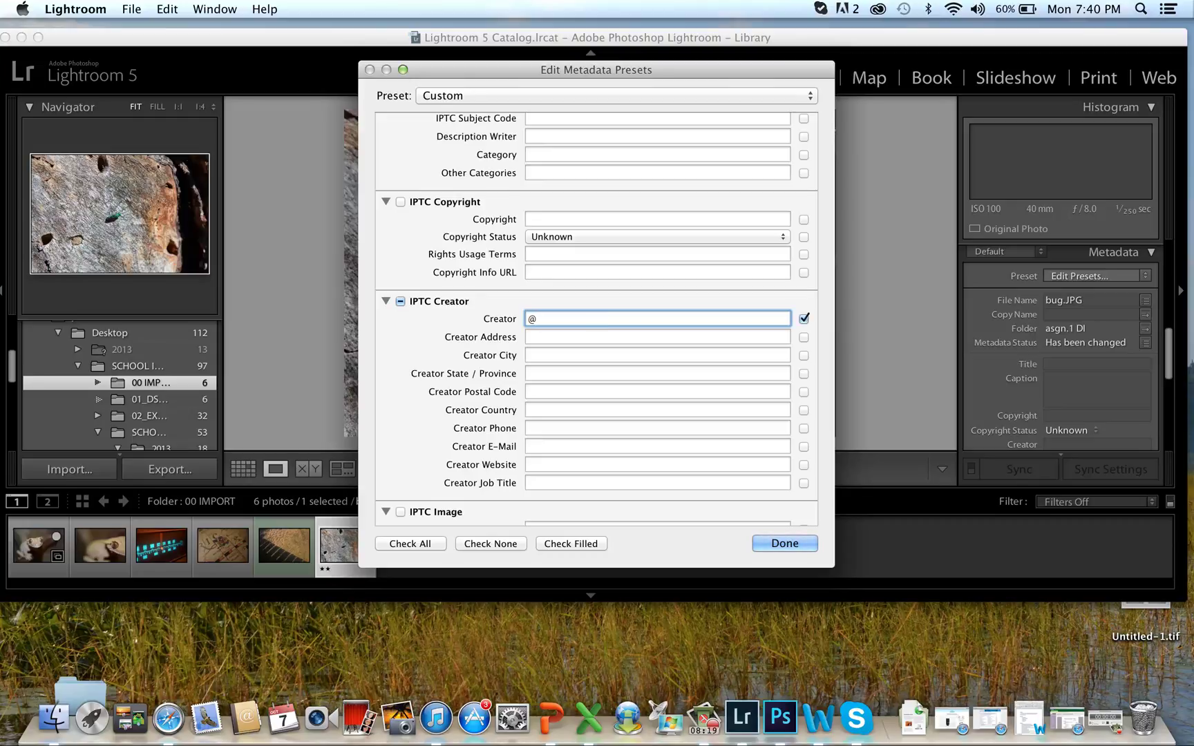
pyautogui.write('Jessica')
# - Finish editing and save the metadata as a new preset named with @ followed by the creator's first name
pyautogui.click(783, 544)
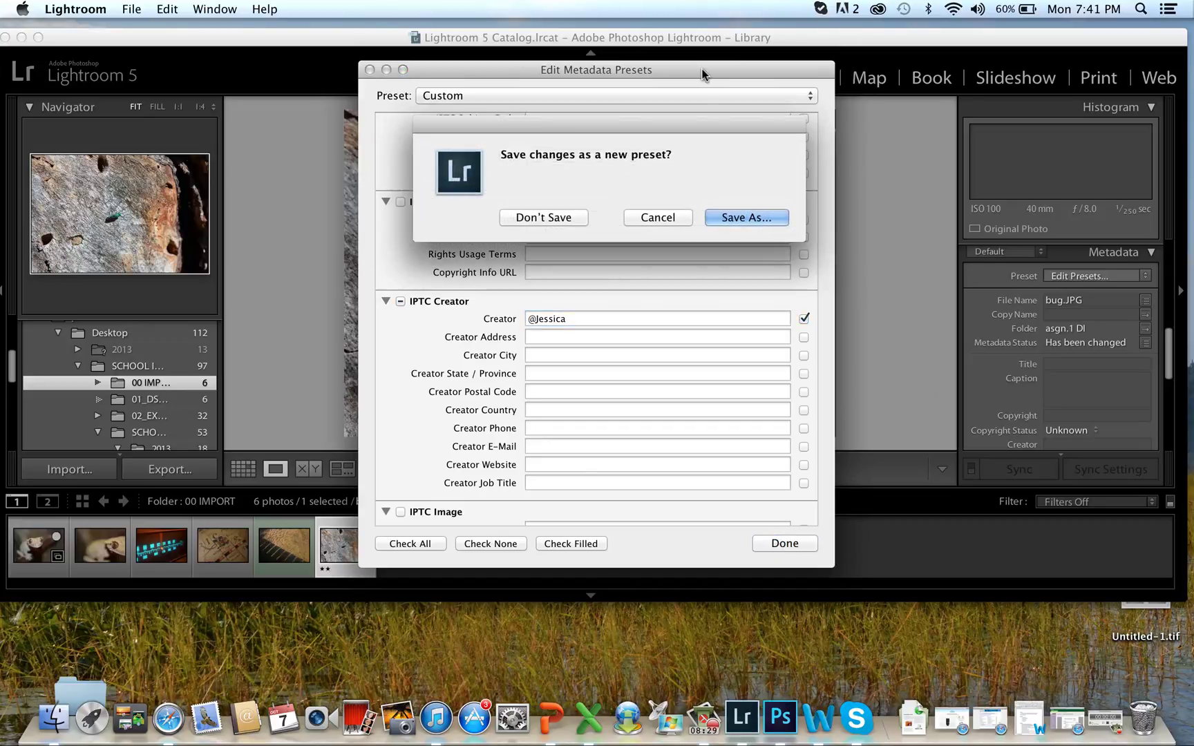
pyautogui.click(734, 220)
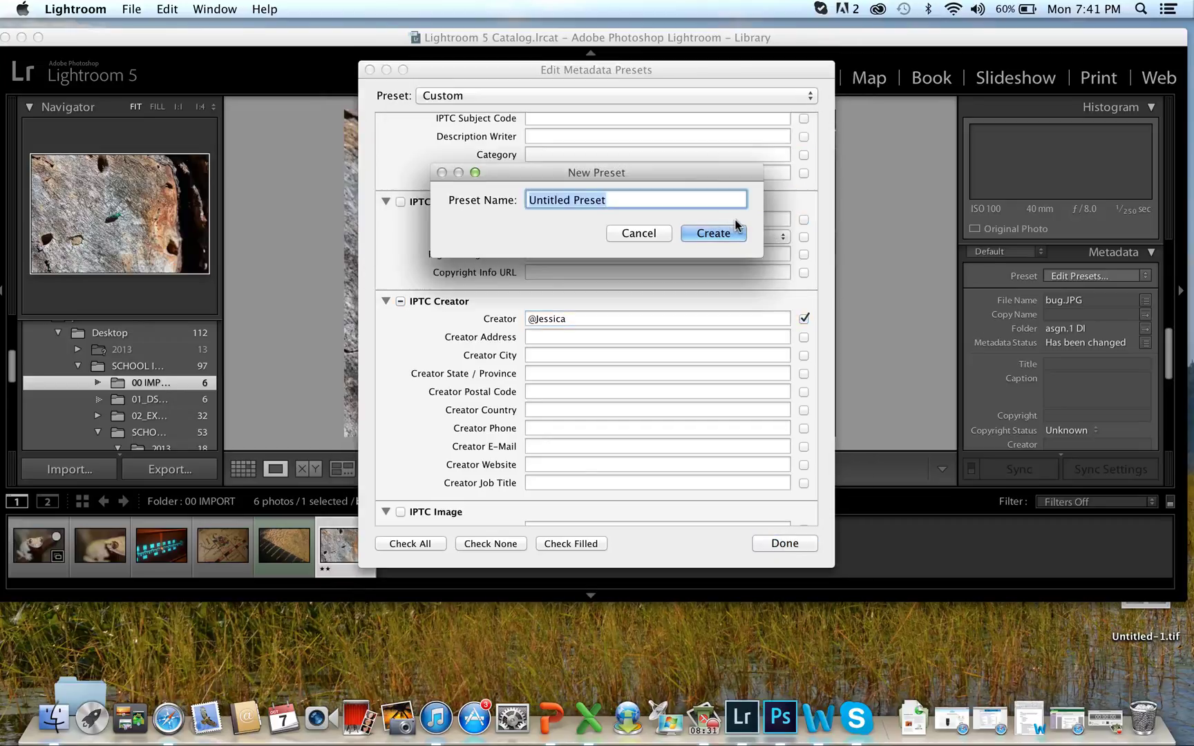
pyautogui.write('@')
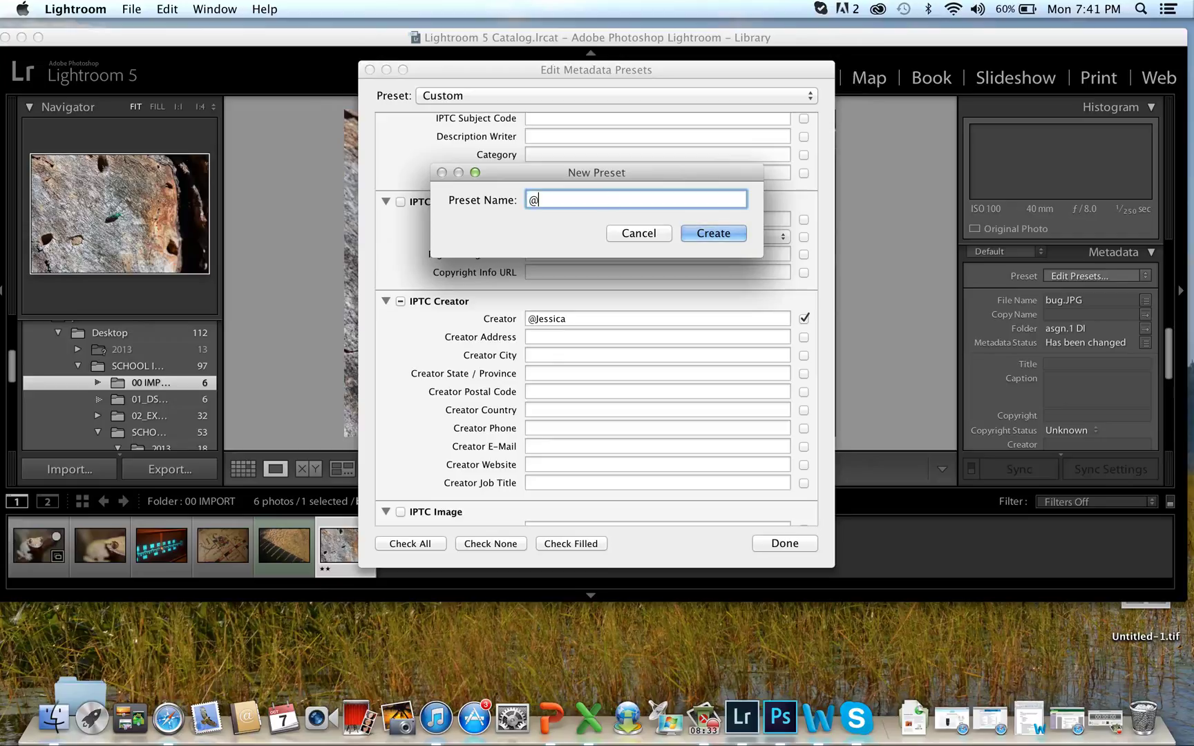
pyautogui.write('jessica')
pyautogui.click(690, 232)
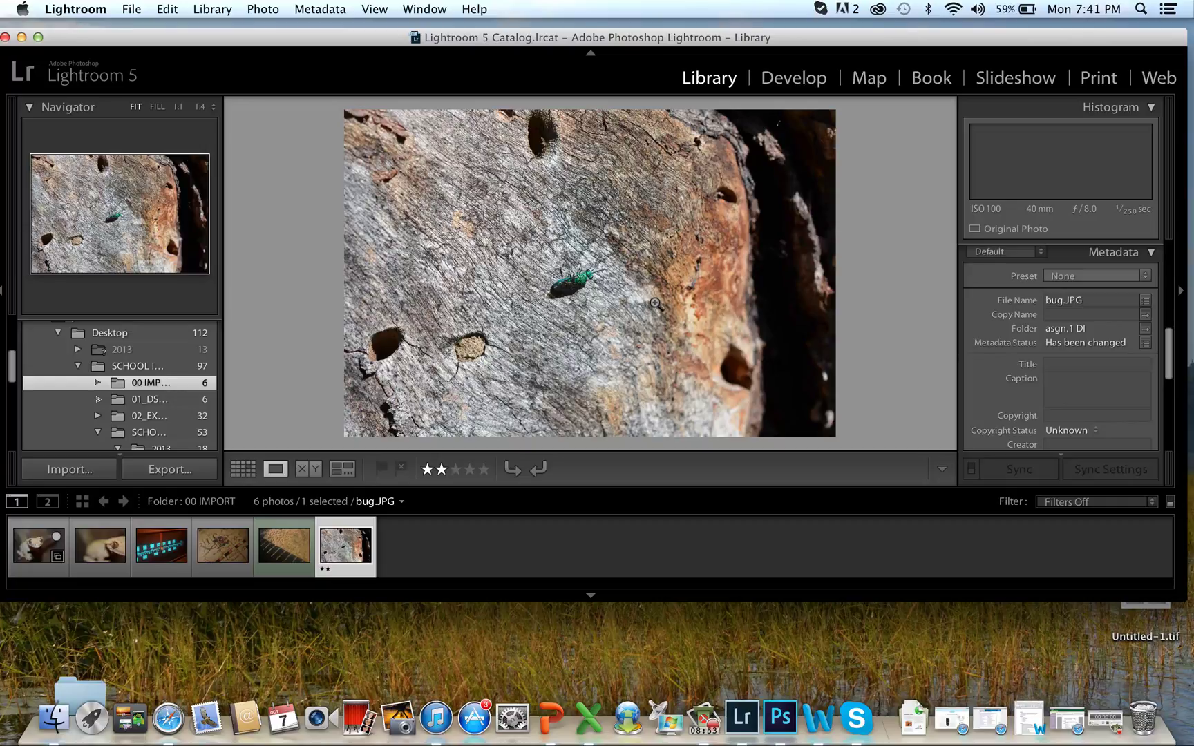
# - View the photos in the 02_EXPOSURE_GUIDE, SCHOOL RAW BACKUP and 01_DSLR_CHECKLIST folders, ending on 00 IMPORT
pyautogui.click(135, 415)
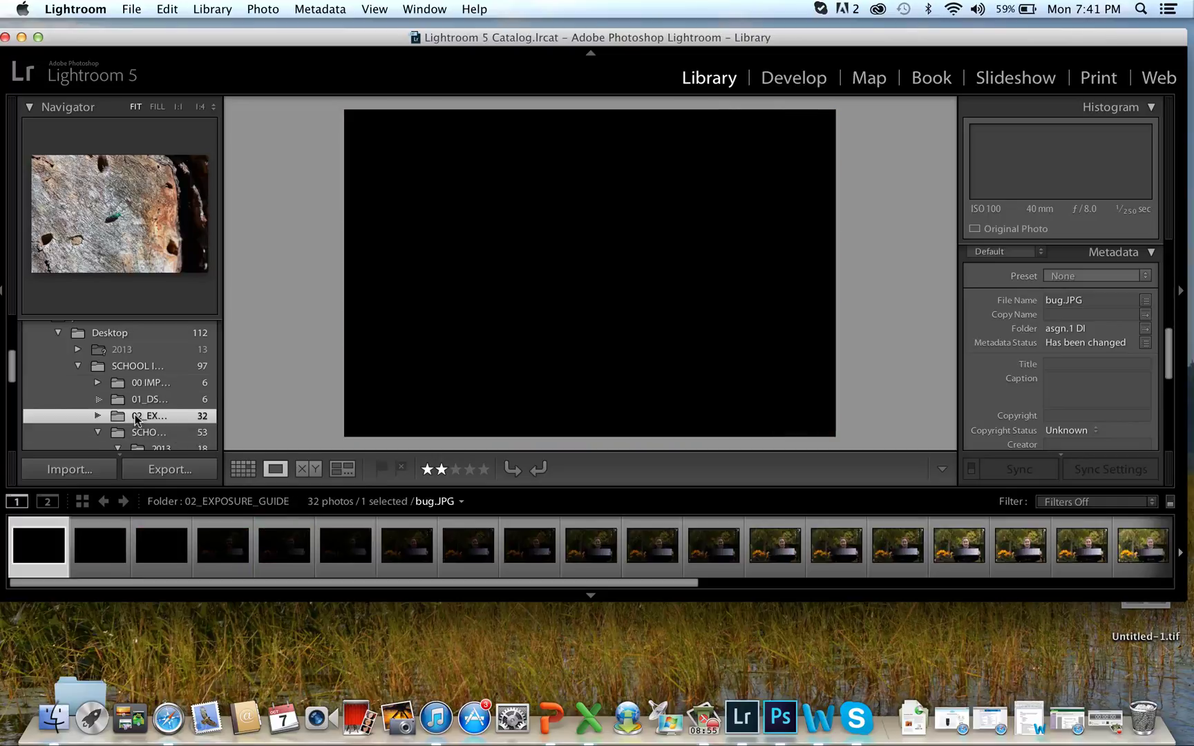
pyautogui.click(136, 432)
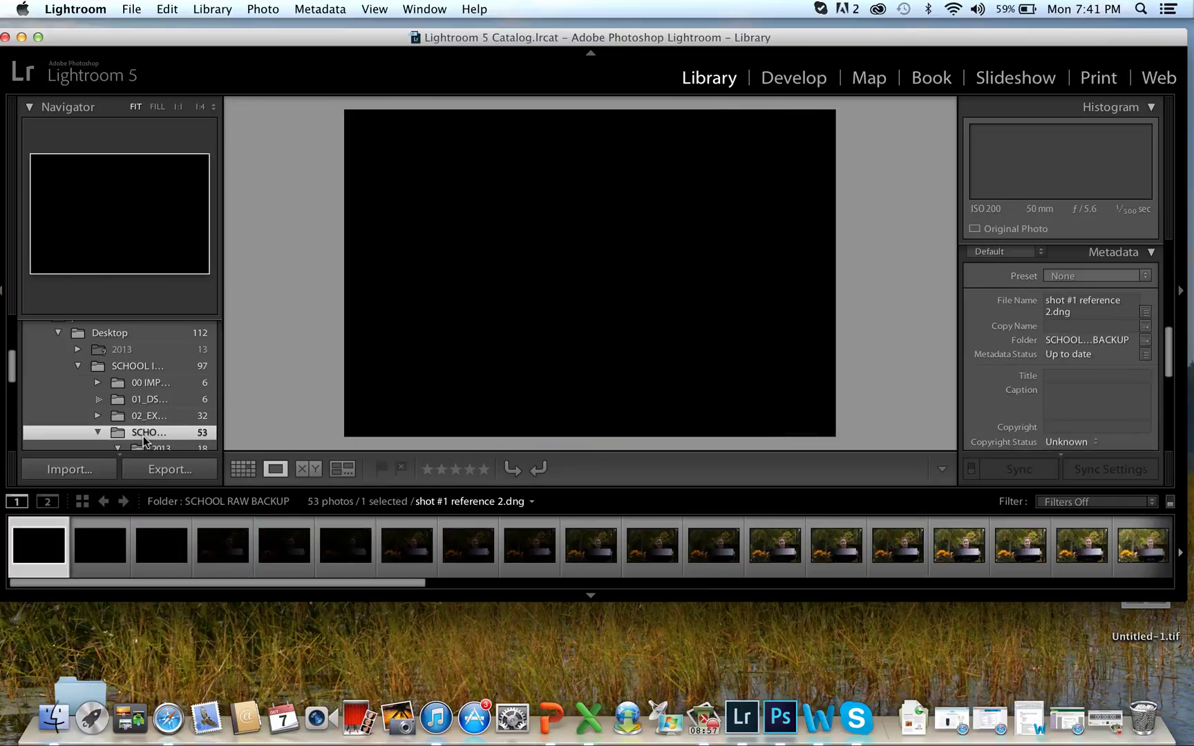
pyautogui.click(154, 416)
pyautogui.click(156, 398)
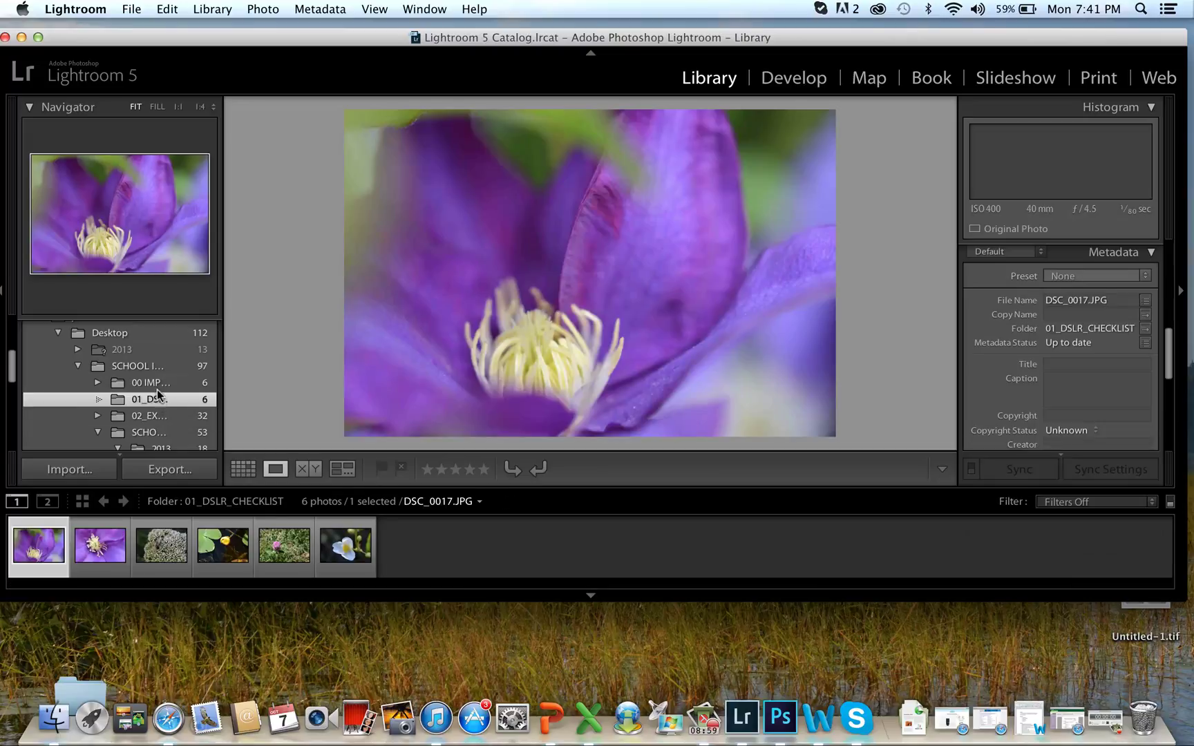
pyautogui.click(158, 384)
pyautogui.scroll(6, 159, 394)
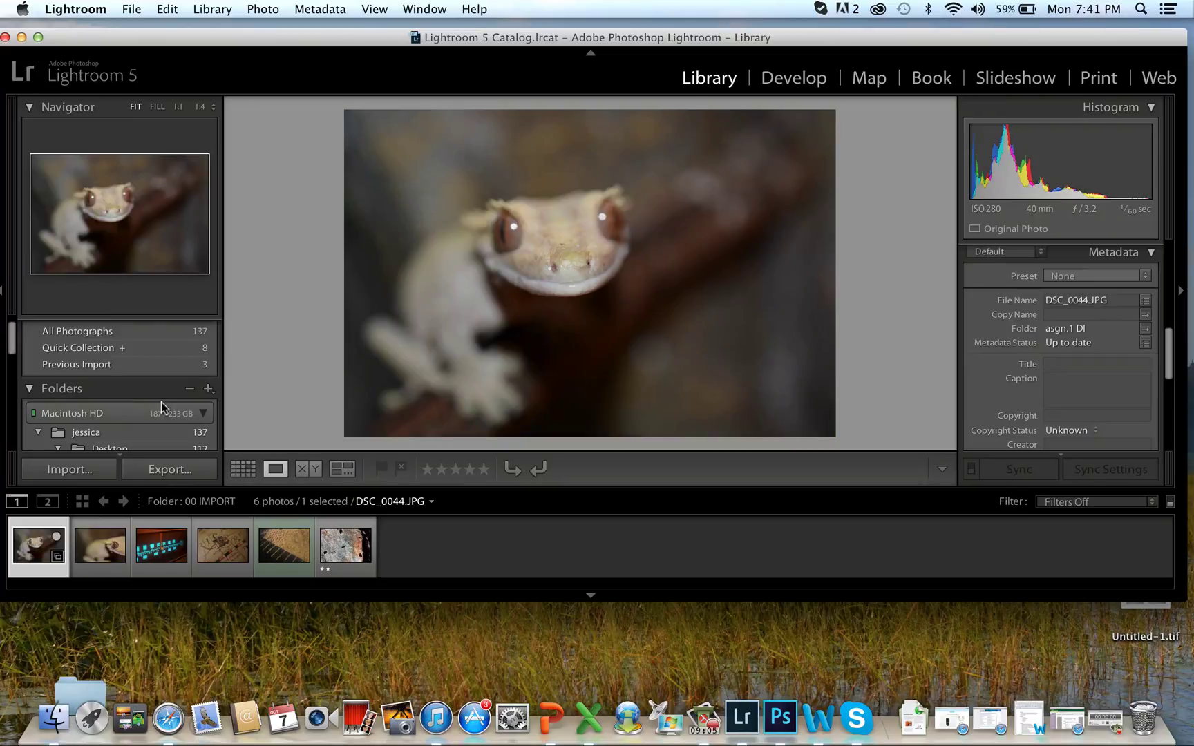
# - View the Slideshow and Book modules and return to the Library module
pyautogui.click(1037, 90)
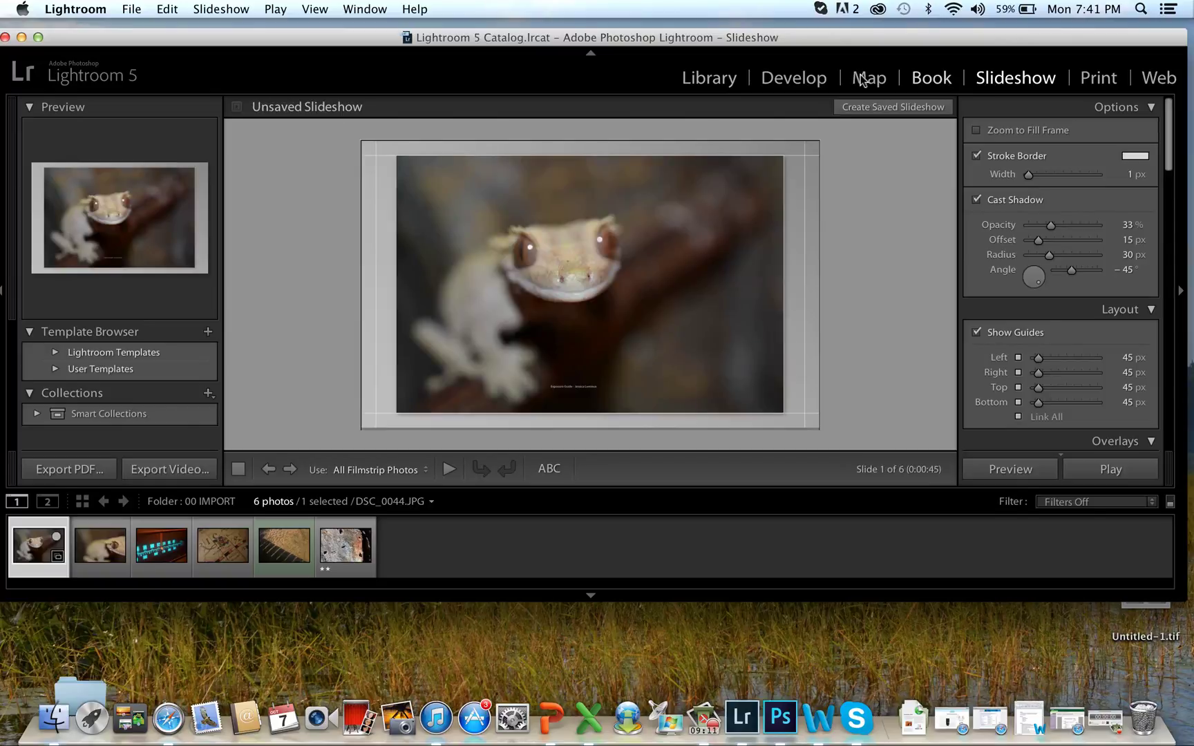
pyautogui.press('super+alt+4')
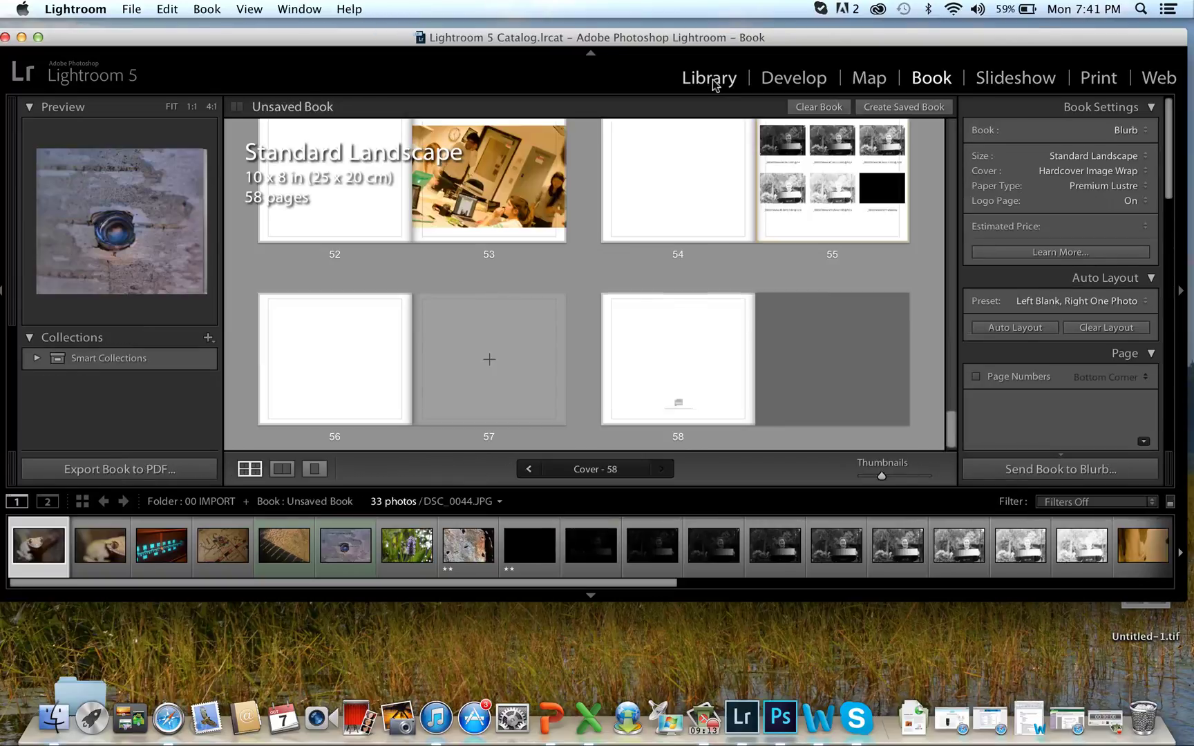
pyautogui.click(712, 79)
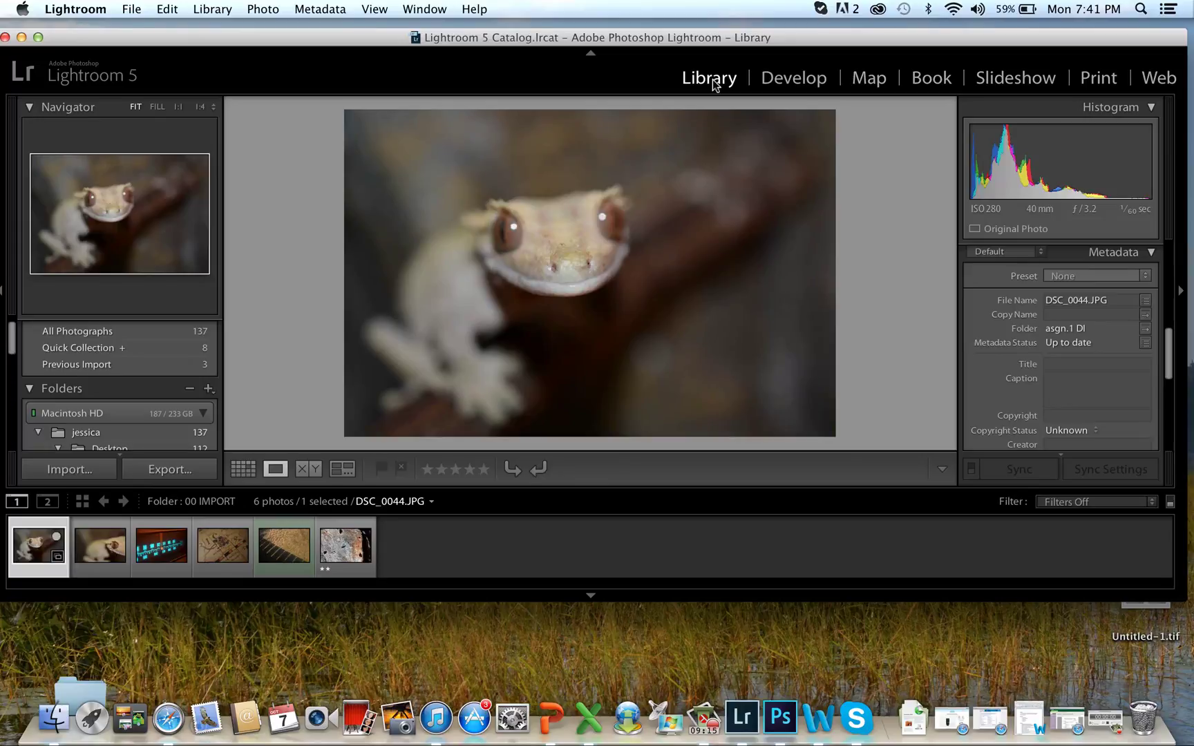